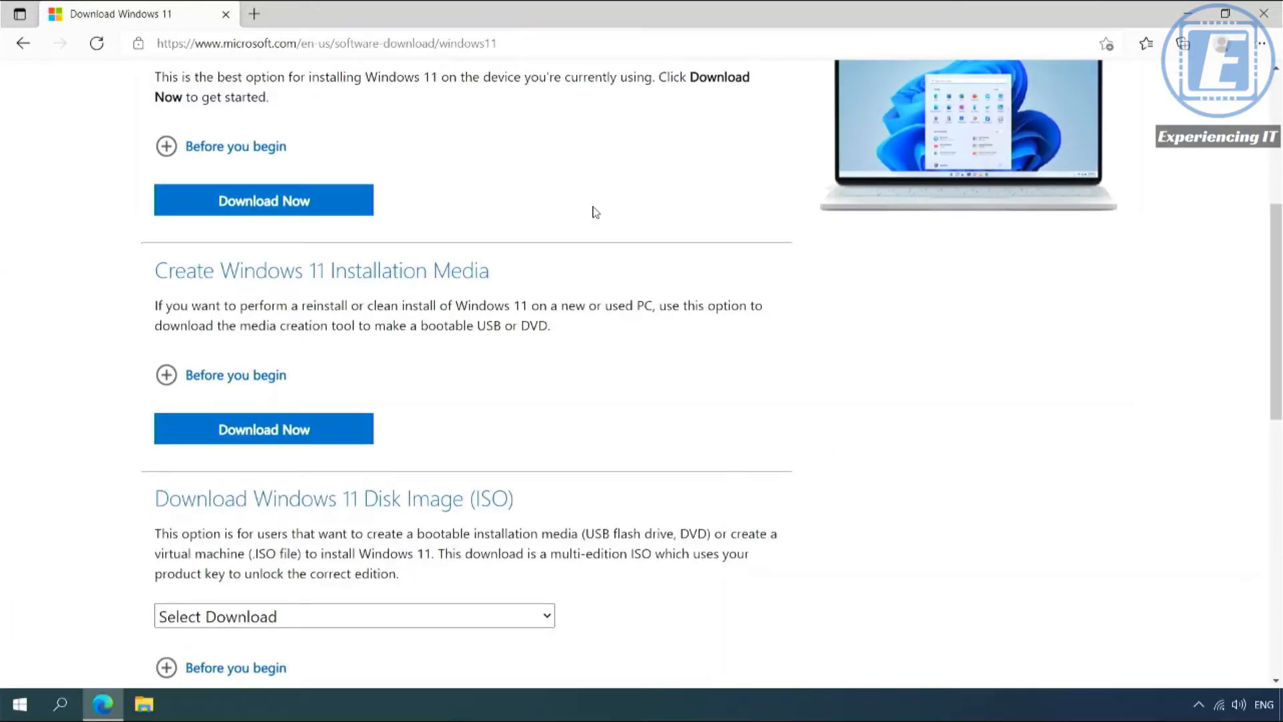
- Download the Windows 11 installation media tool, show the file in its folder and minimize the browser
{"action": "left_click", "coordinate": [318, 429]}
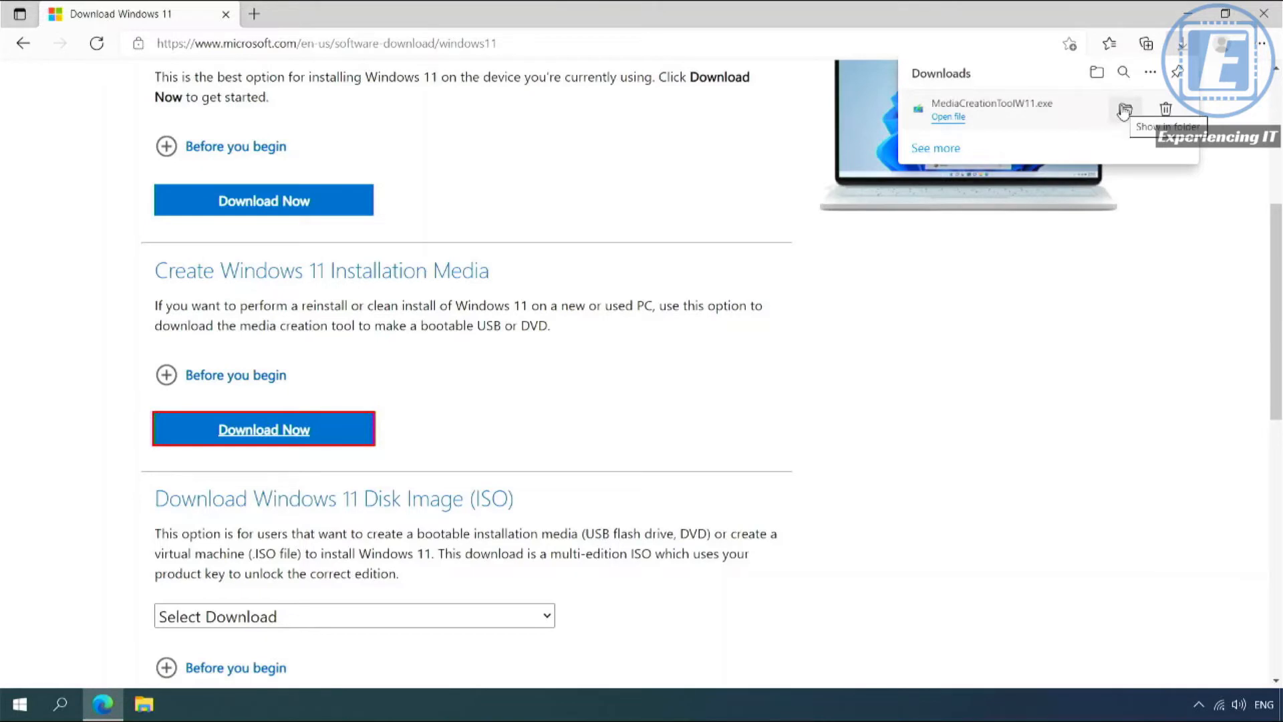
{"action": "left_click", "coordinate": [1124, 109]}
{"action": "left_click", "coordinate": [1187, 13]}
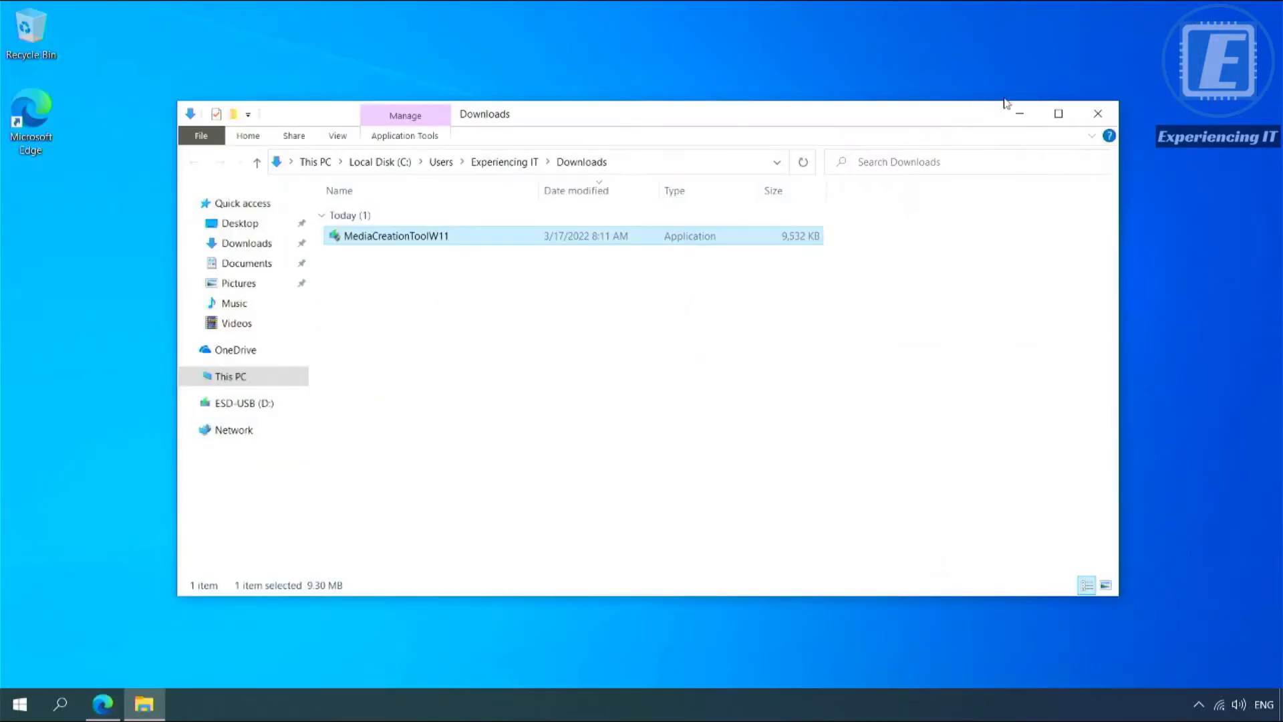
- Run MediaCreationToolW11, allow it to make changes to the device, and minimize the Downloads folder window
{"action": "double_click", "coordinate": [438, 241]}
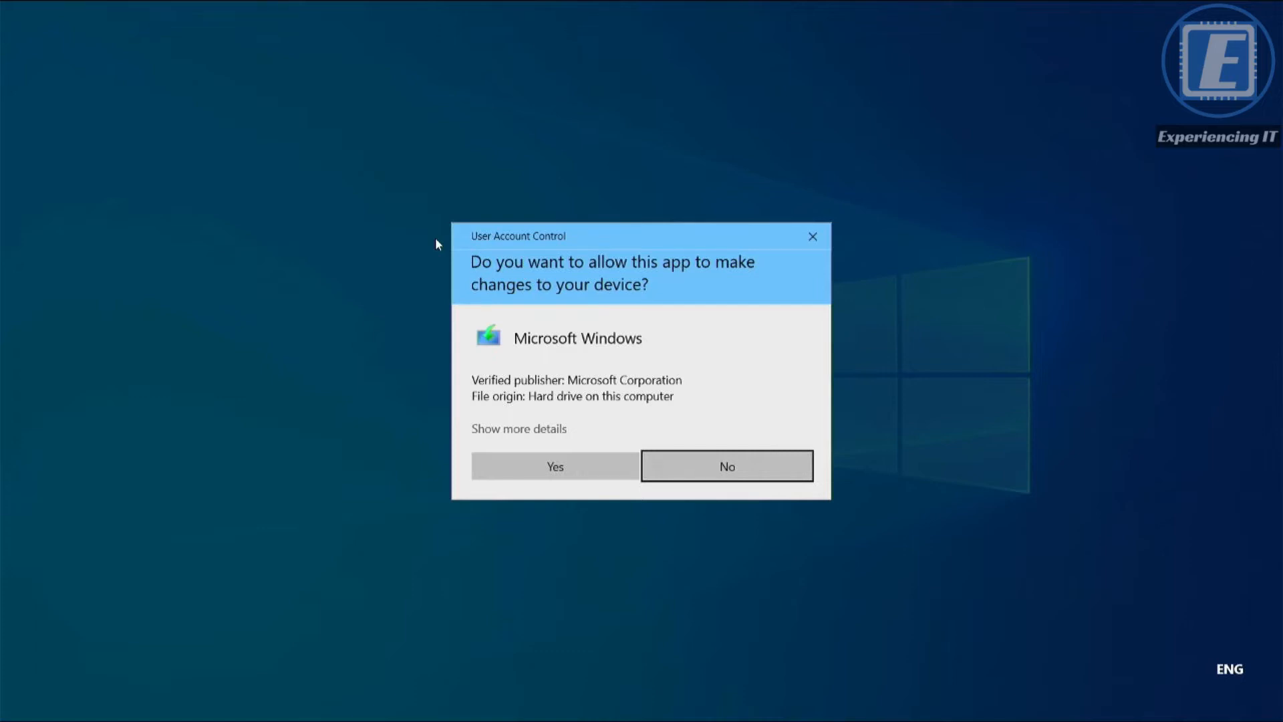
{"action": "left_click", "coordinate": [555, 465]}
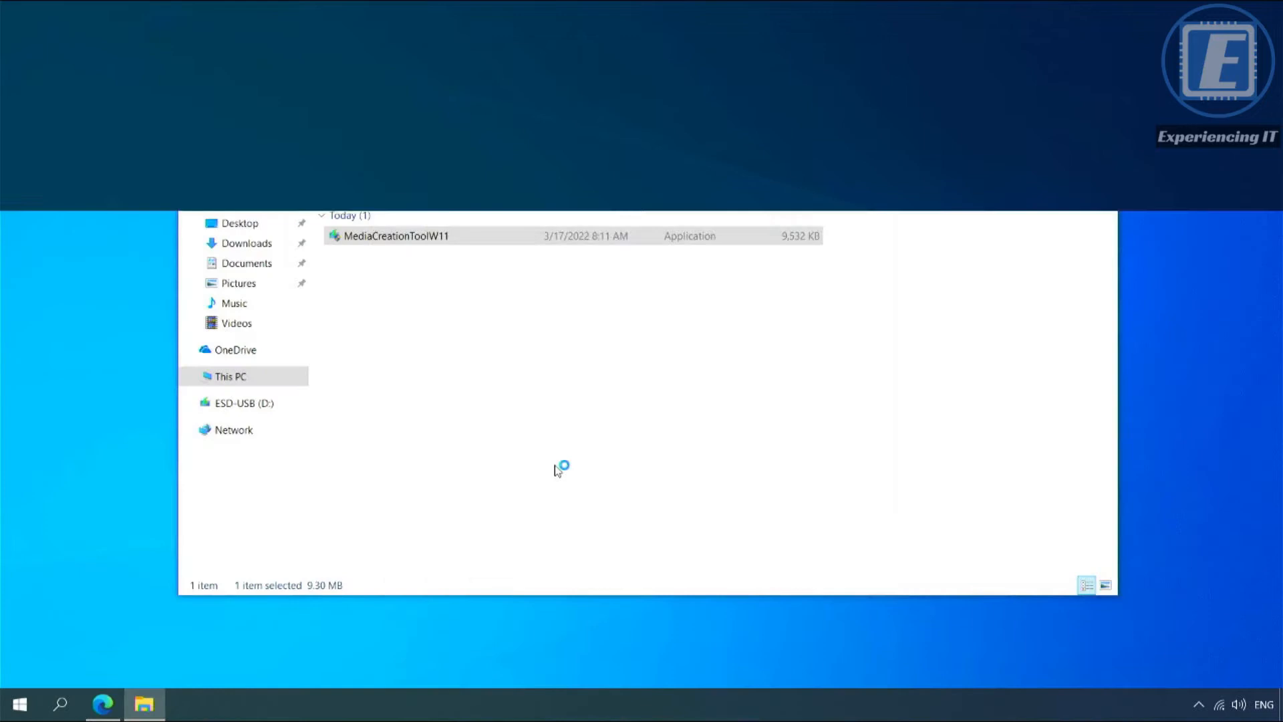
{"action": "left_click", "coordinate": [1018, 115]}
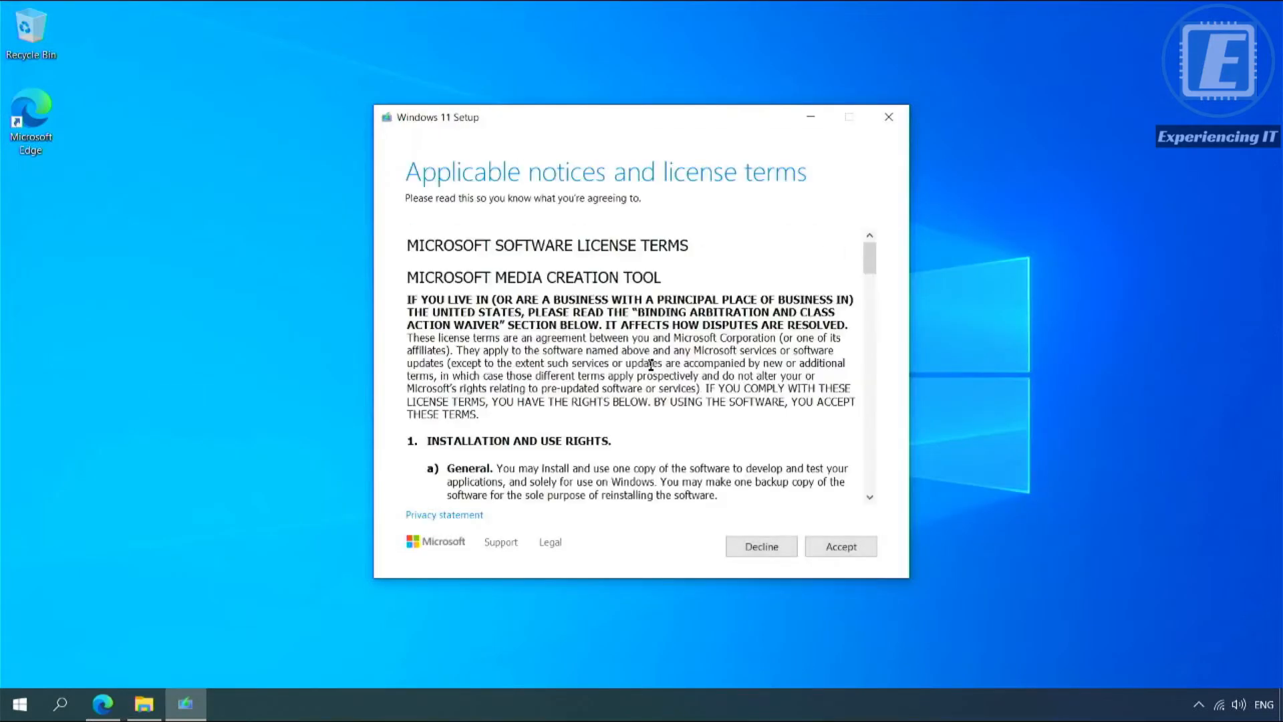
- Read through the Media Creation Tool license terms to the end and accept them
{"action": "scroll", "coordinate": [658, 369], "scroll_direction": "down", "scroll_amount": 20}
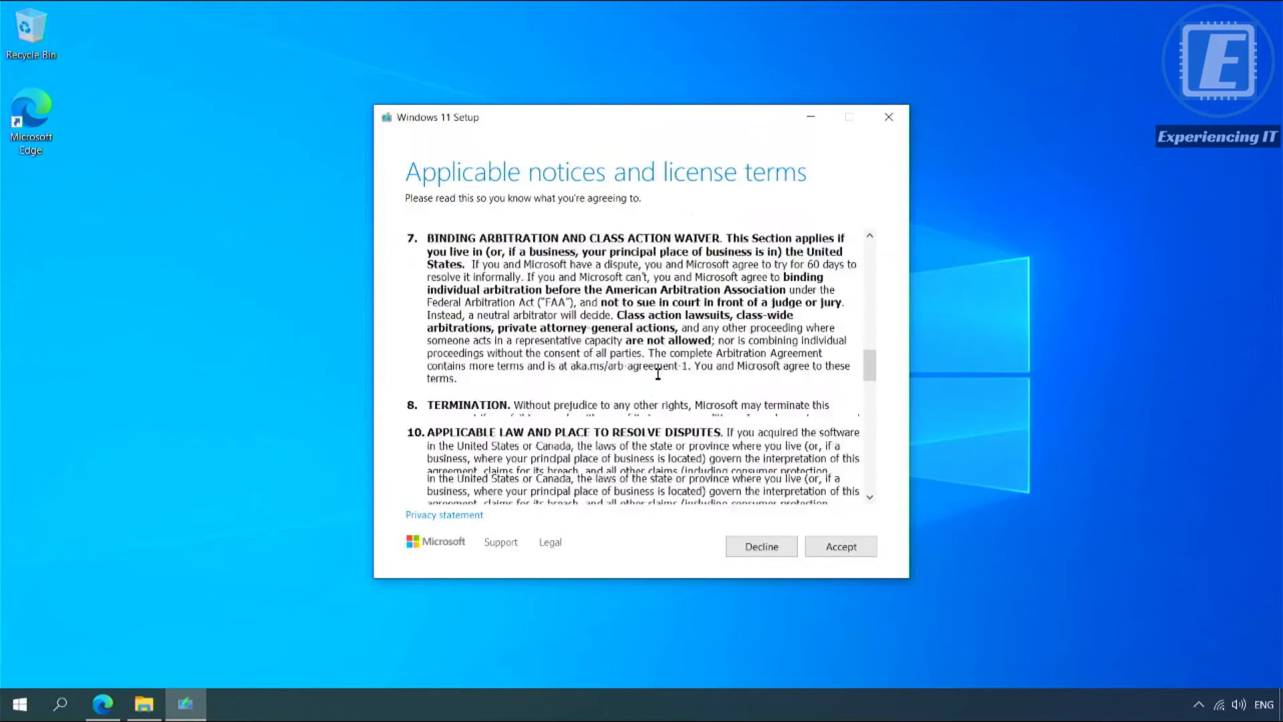
{"action": "scroll", "coordinate": [654, 374], "scroll_direction": "down", "scroll_amount": 3}
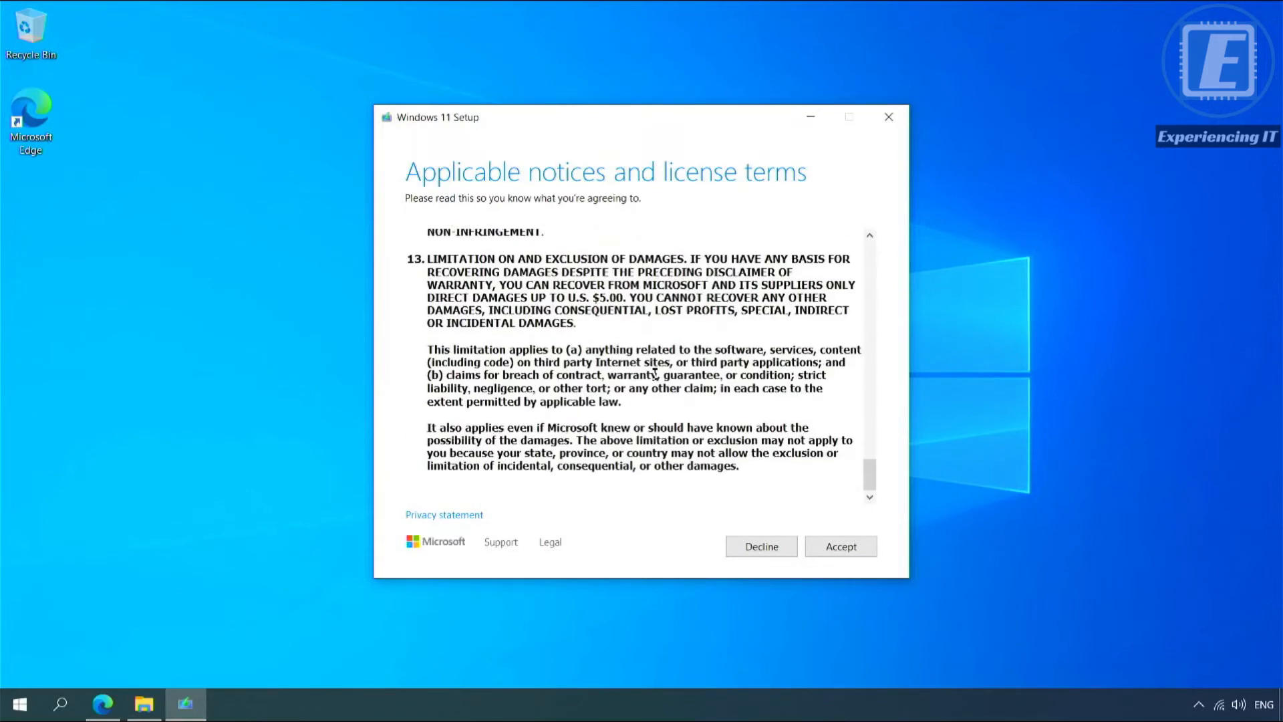
{"action": "left_click", "coordinate": [843, 547]}
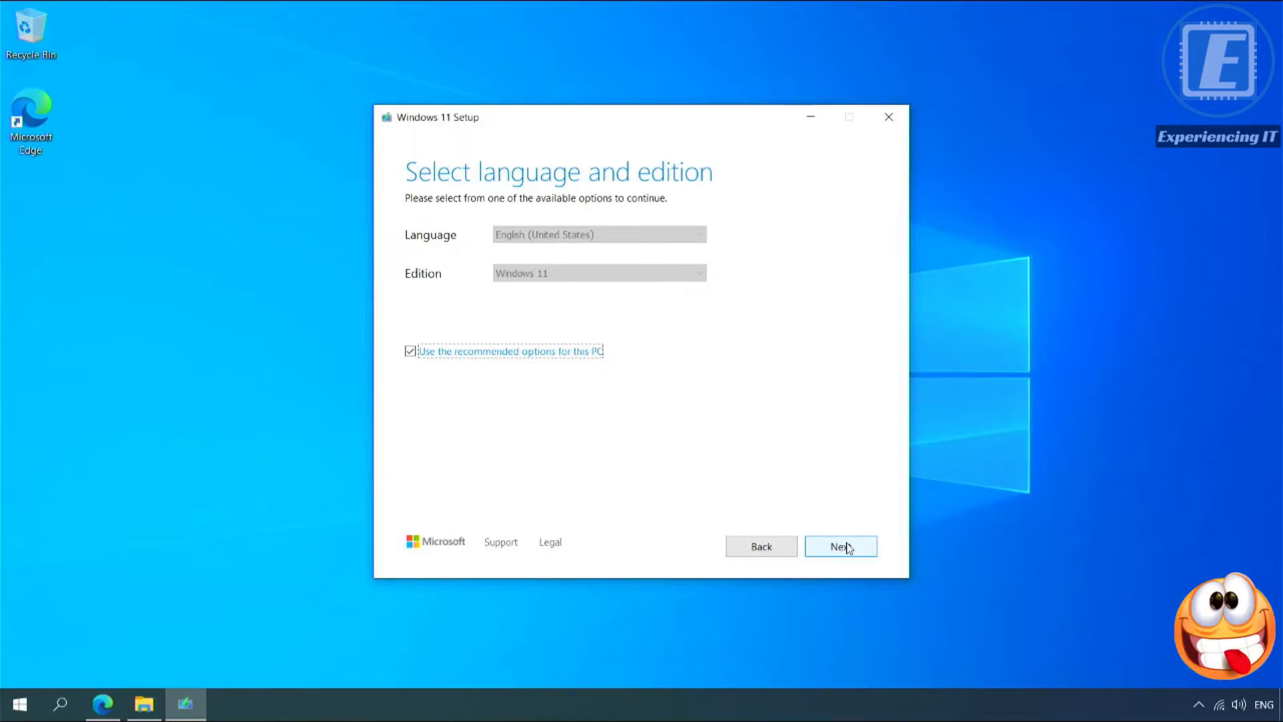
- Create the Windows 11 media with the recommended language and edition on the USB flash drive D: (ESD-USB)
{"action": "left_click", "coordinate": [846, 547]}
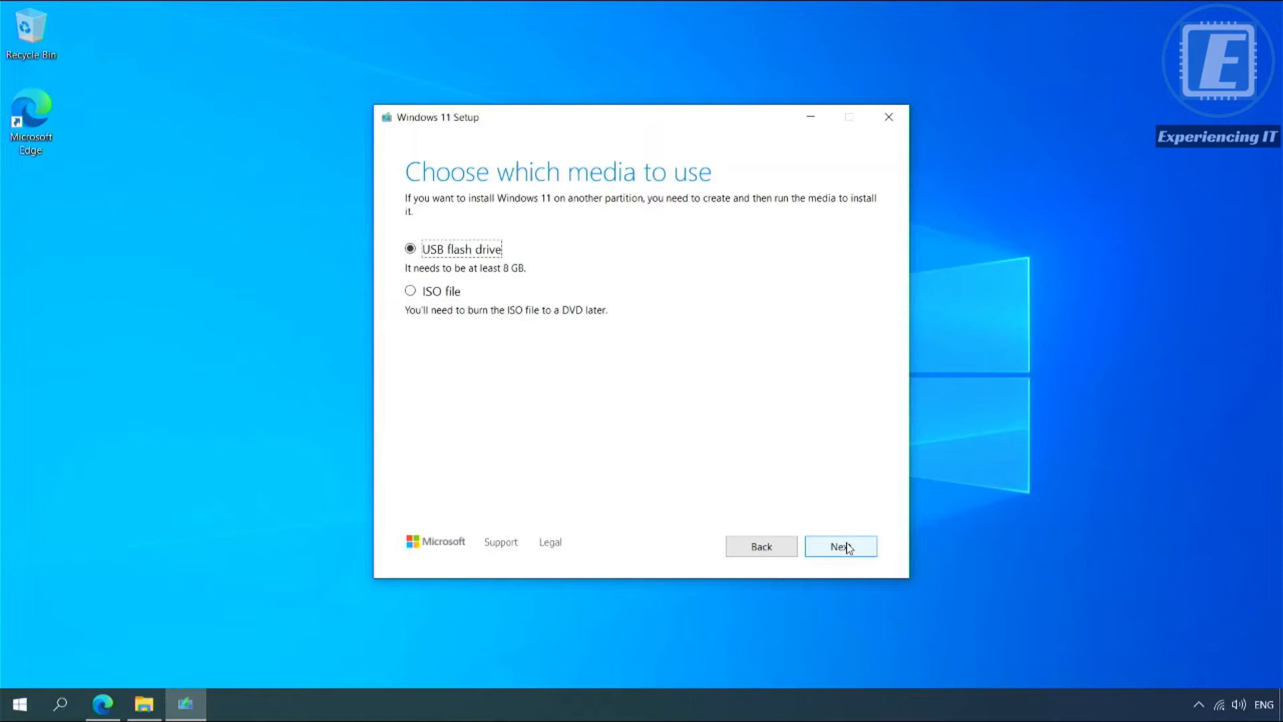
{"action": "left_click", "coordinate": [845, 547]}
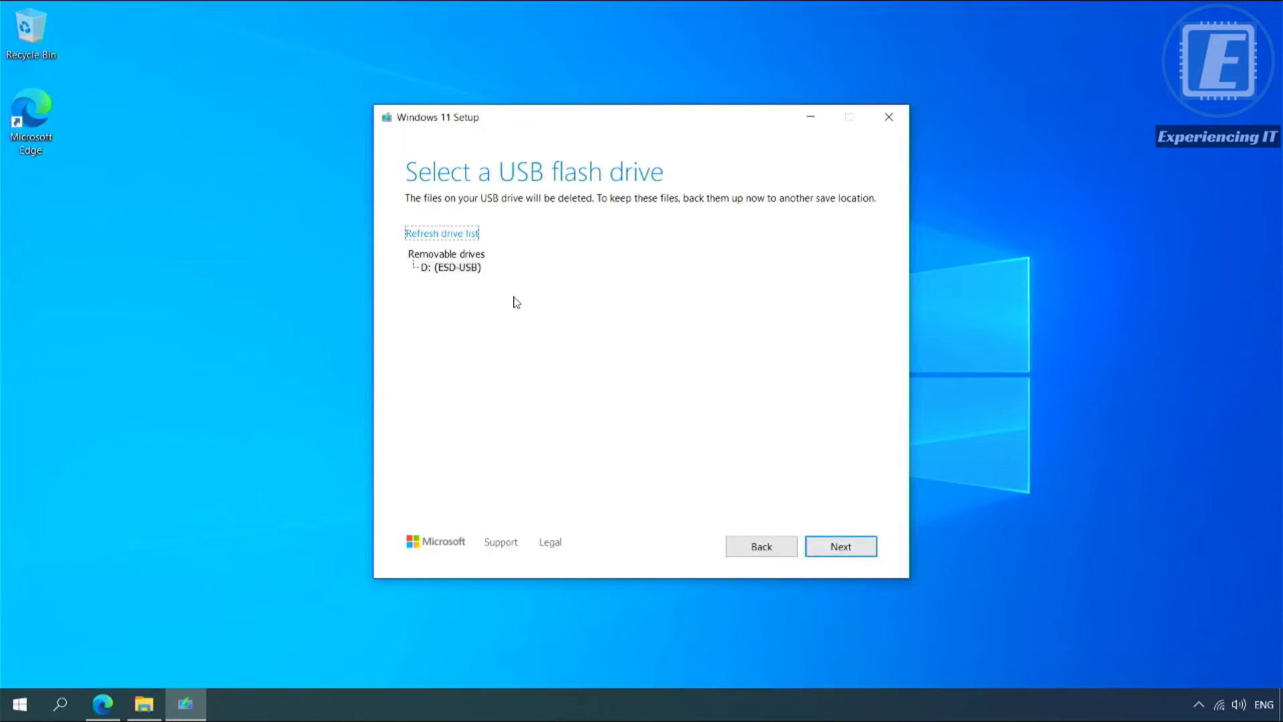
{"action": "left_click", "coordinate": [468, 268]}
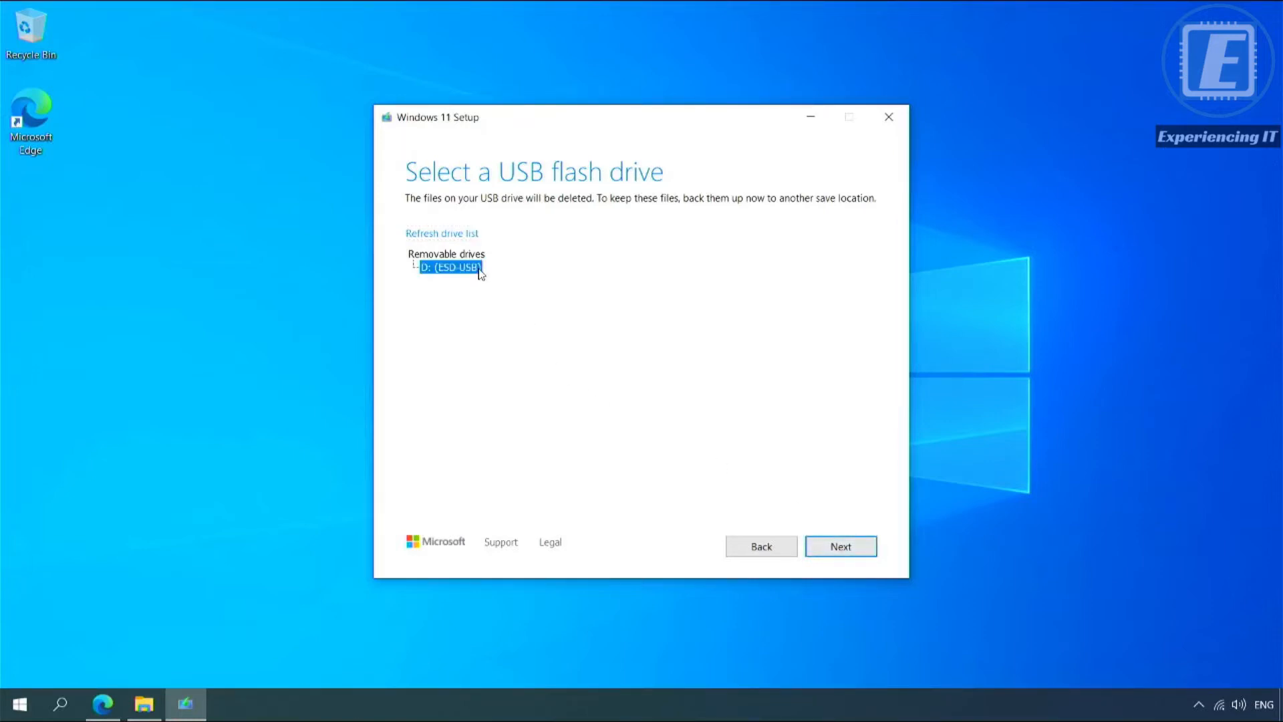
{"action": "left_click", "coordinate": [815, 548]}
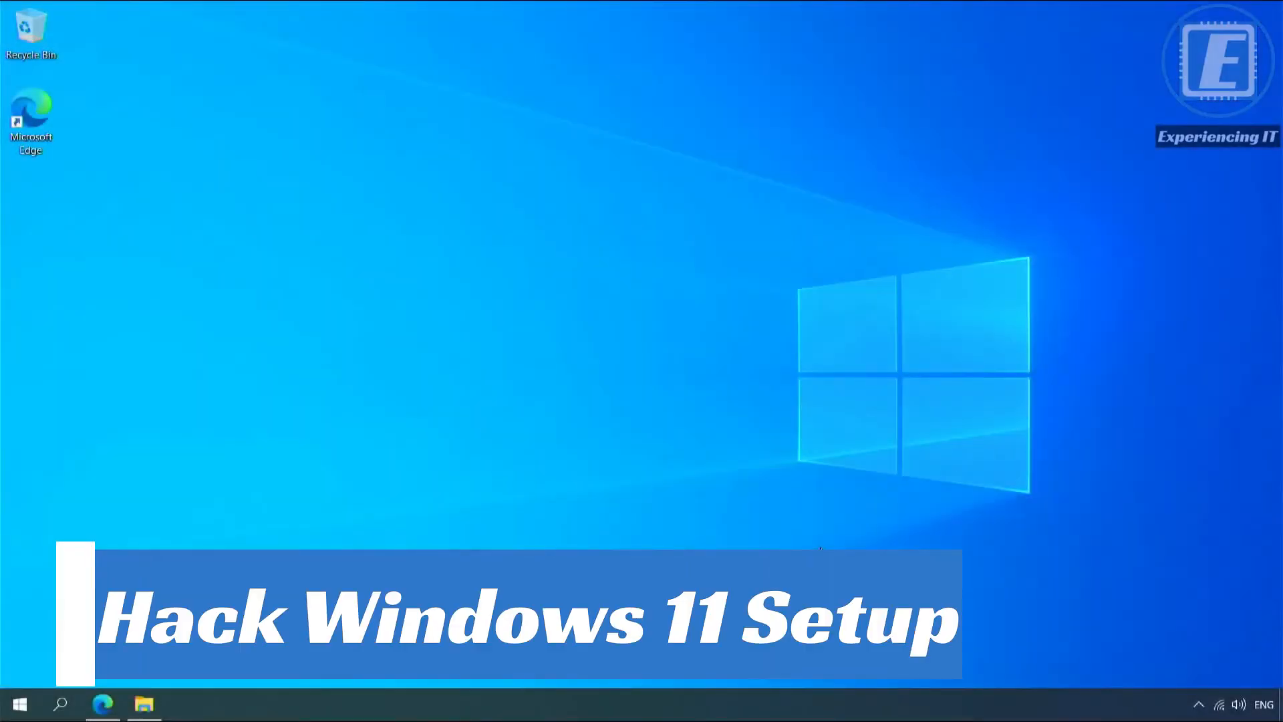
- Restart the computer to boot into Windows Setup
{"action": "left_click", "coordinate": [19, 703]}
{"action": "left_click", "coordinate": [28, 672]}
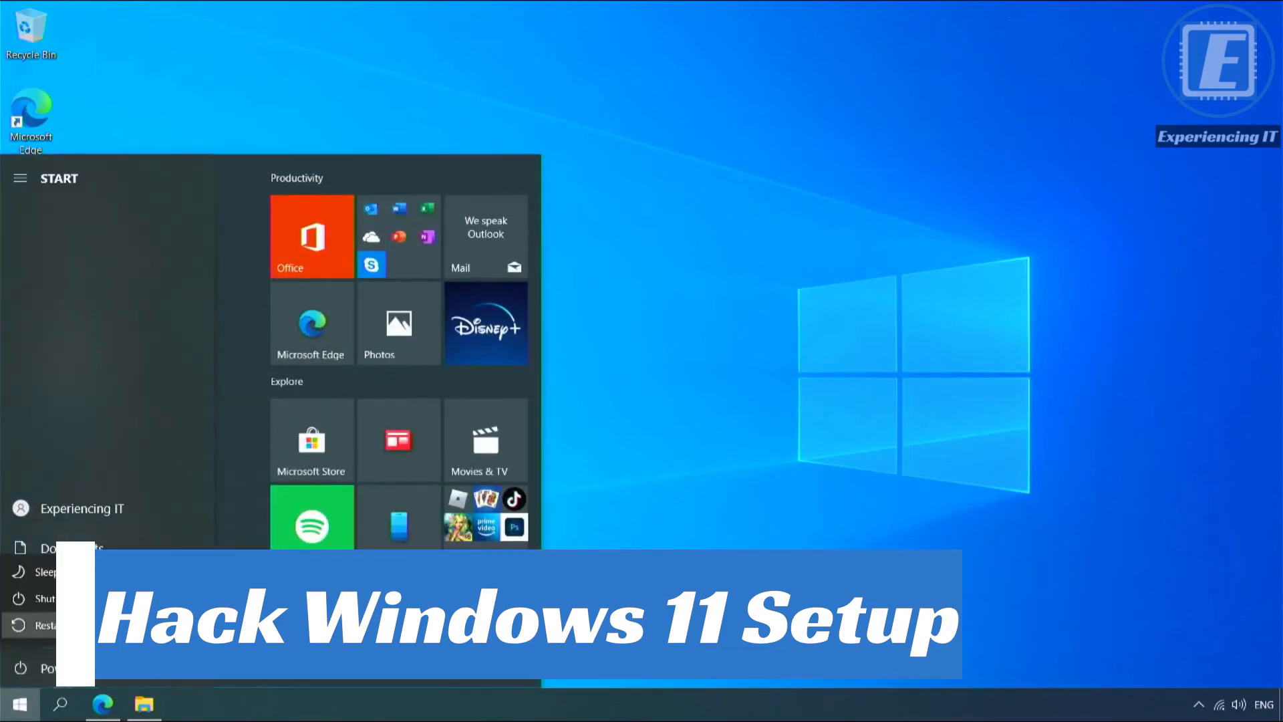
{"action": "left_click", "coordinate": [80, 624]}
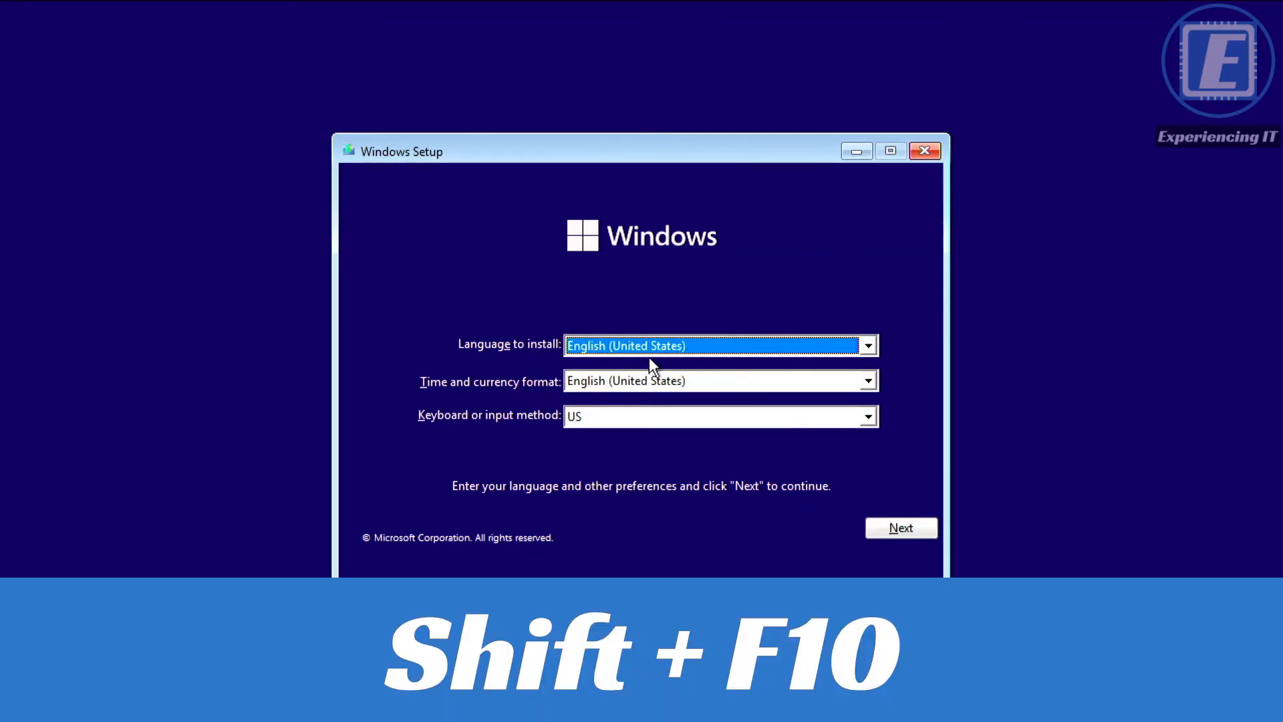
- Open a command prompt from the Windows Setup language screen and launch the Registry Editor with regedit
{"action": "key", "text": "shift+F10"}
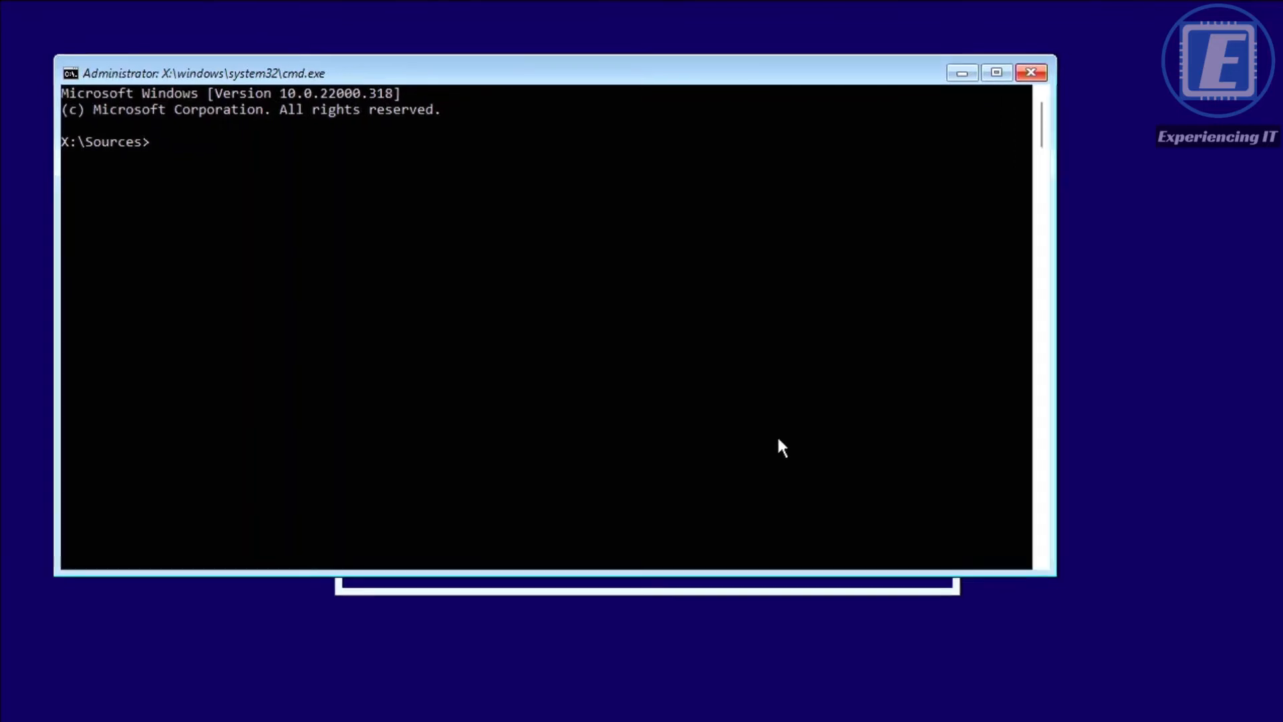
{"action": "type", "text": "regedit"}
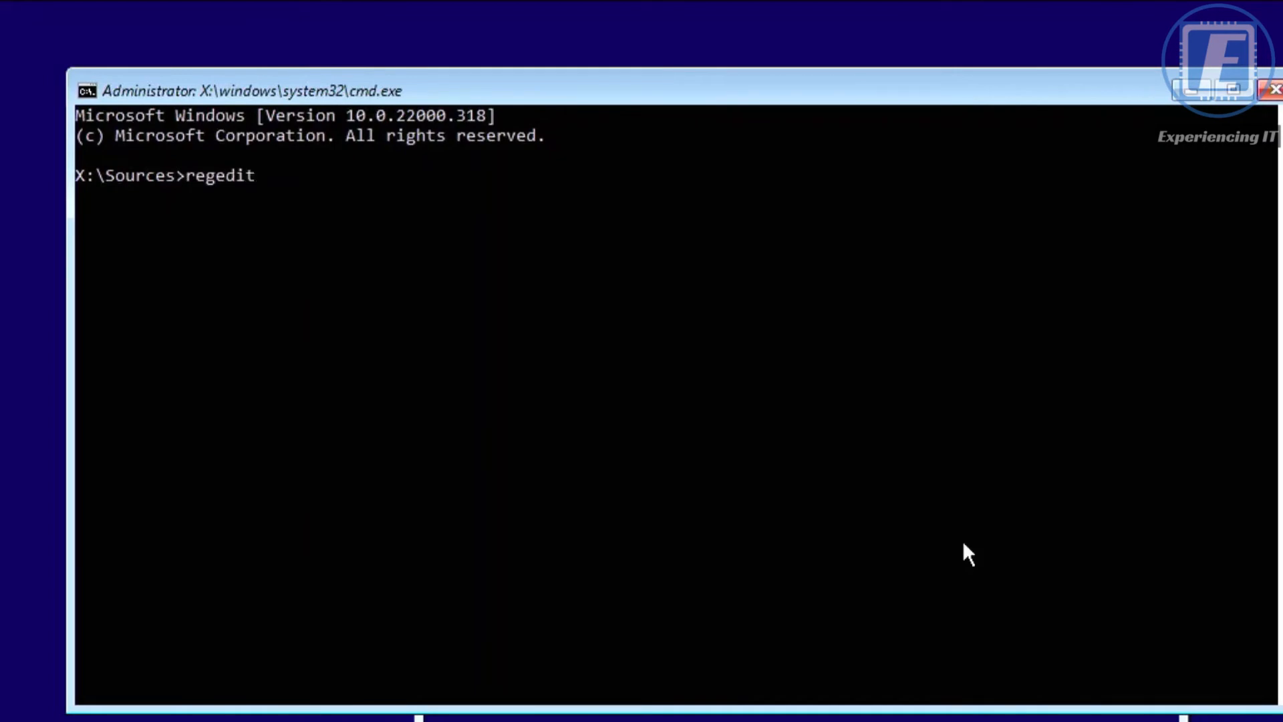
{"action": "key", "text": "Return"}
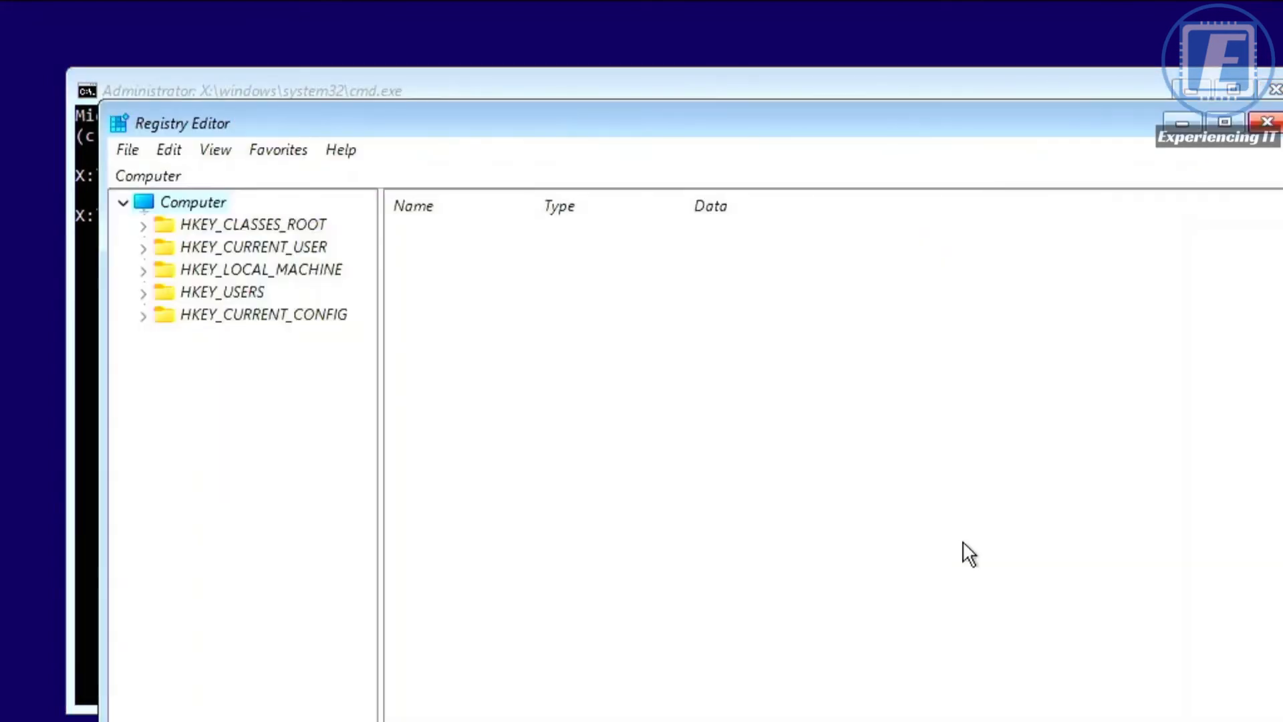
- Create a new registry key named LabConfig under HKEY_LOCAL_MACHINE\SYSTEM\Setup
{"action": "left_click", "coordinate": [151, 271]}
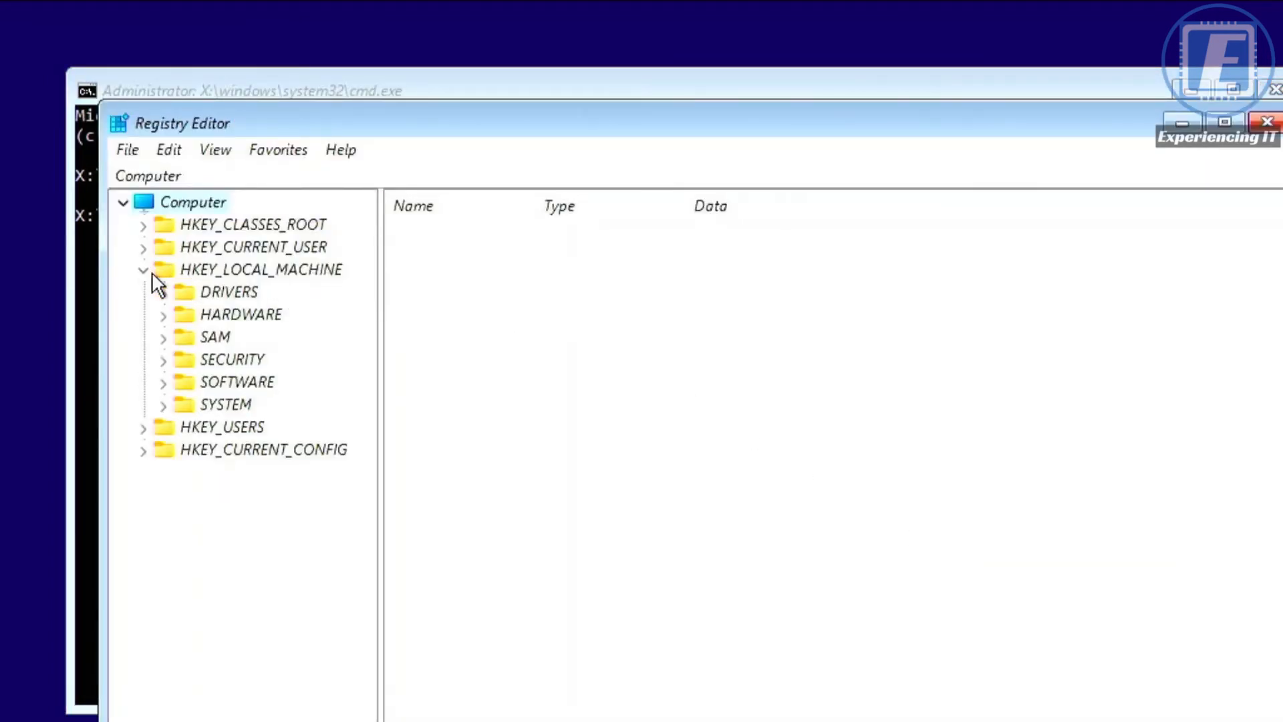
{"action": "left_click", "coordinate": [162, 406]}
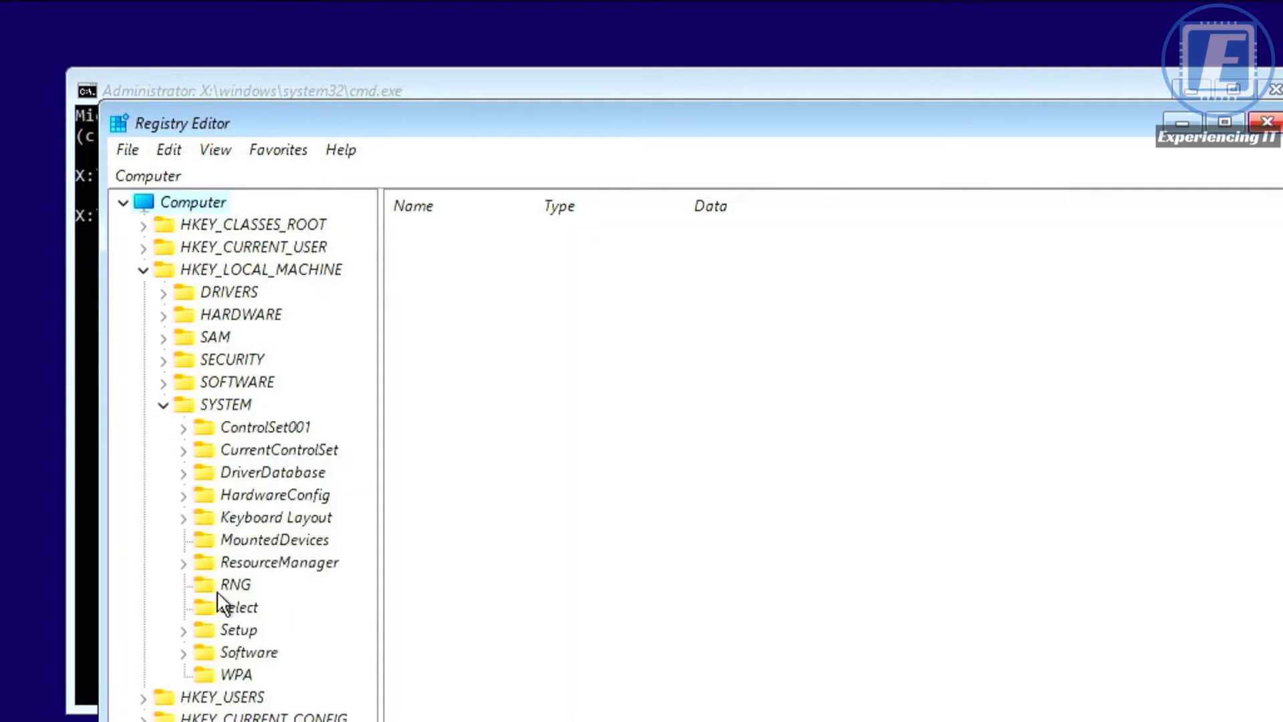
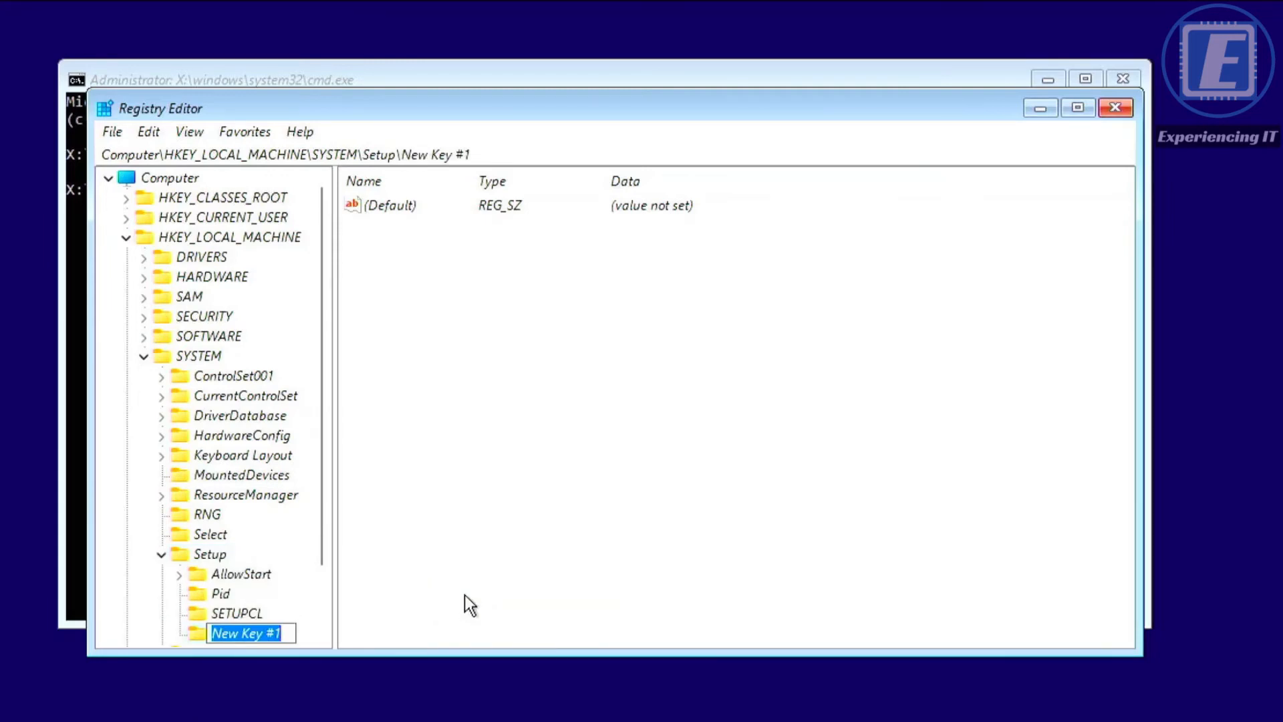
{"action": "type", "text": "LabConfig"}
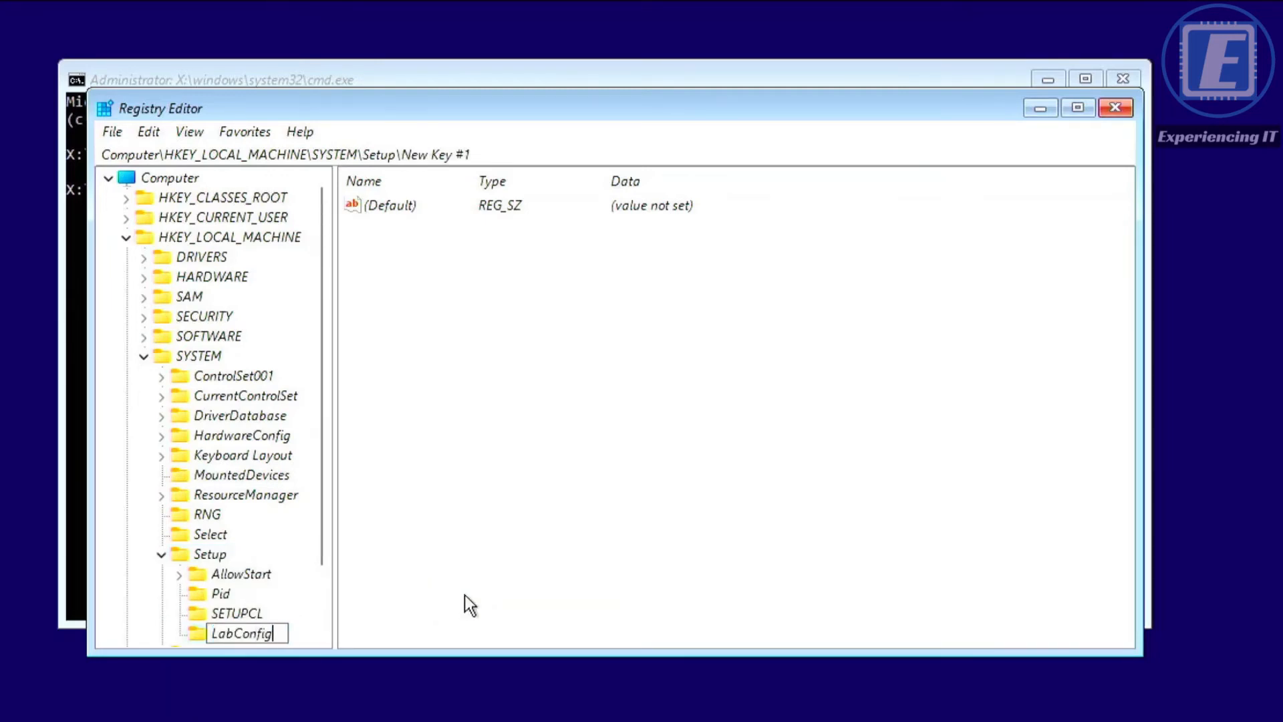
{"action": "key", "text": "Return"}
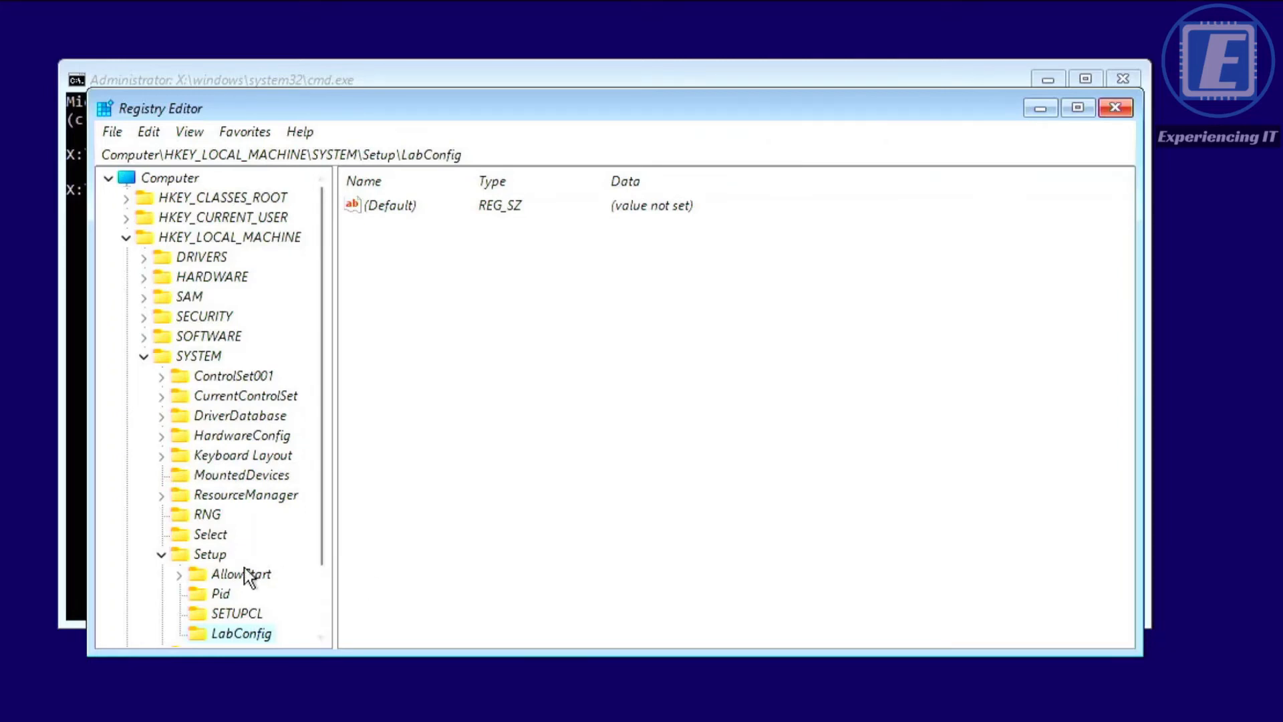
- Add a DWORD (32-bit) value named BypassTPMCheck to the LabConfig key
{"action": "scroll", "coordinate": [246, 570], "scroll_direction": "down", "scroll_amount": 1}
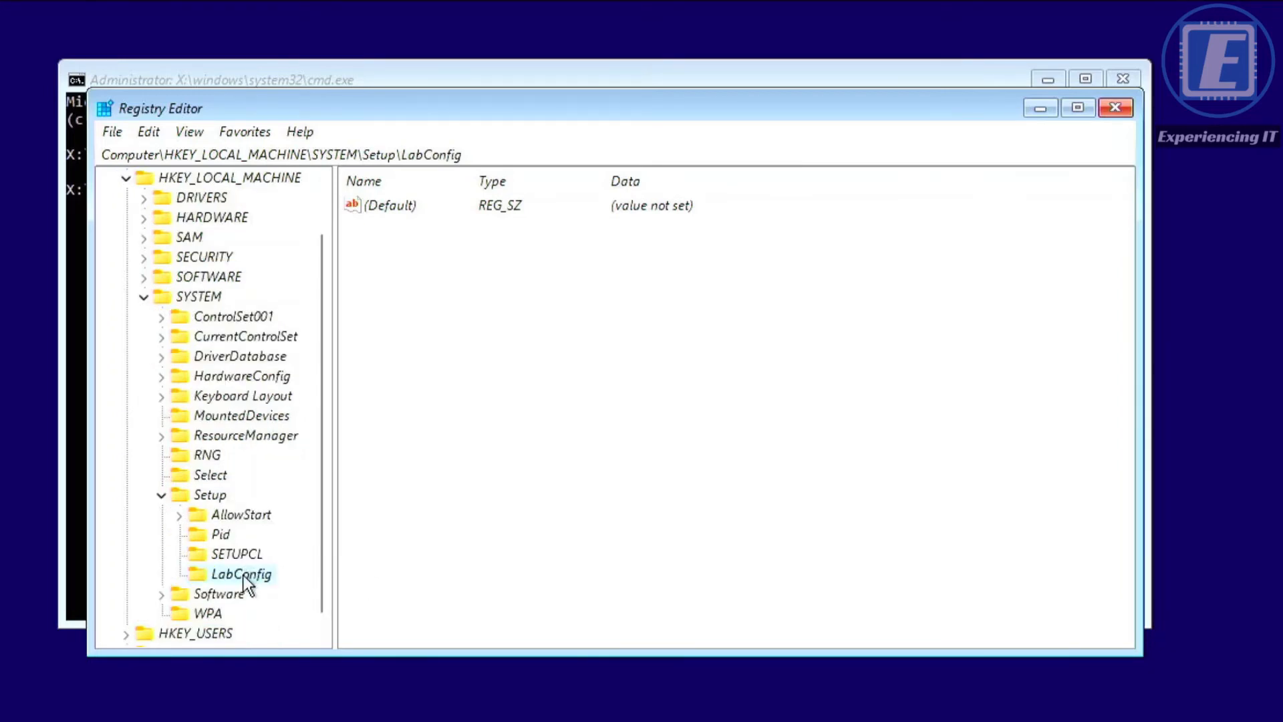
{"action": "right_click", "coordinate": [243, 569]}
{"action": "mouse_move", "coordinate": [370, 386]}
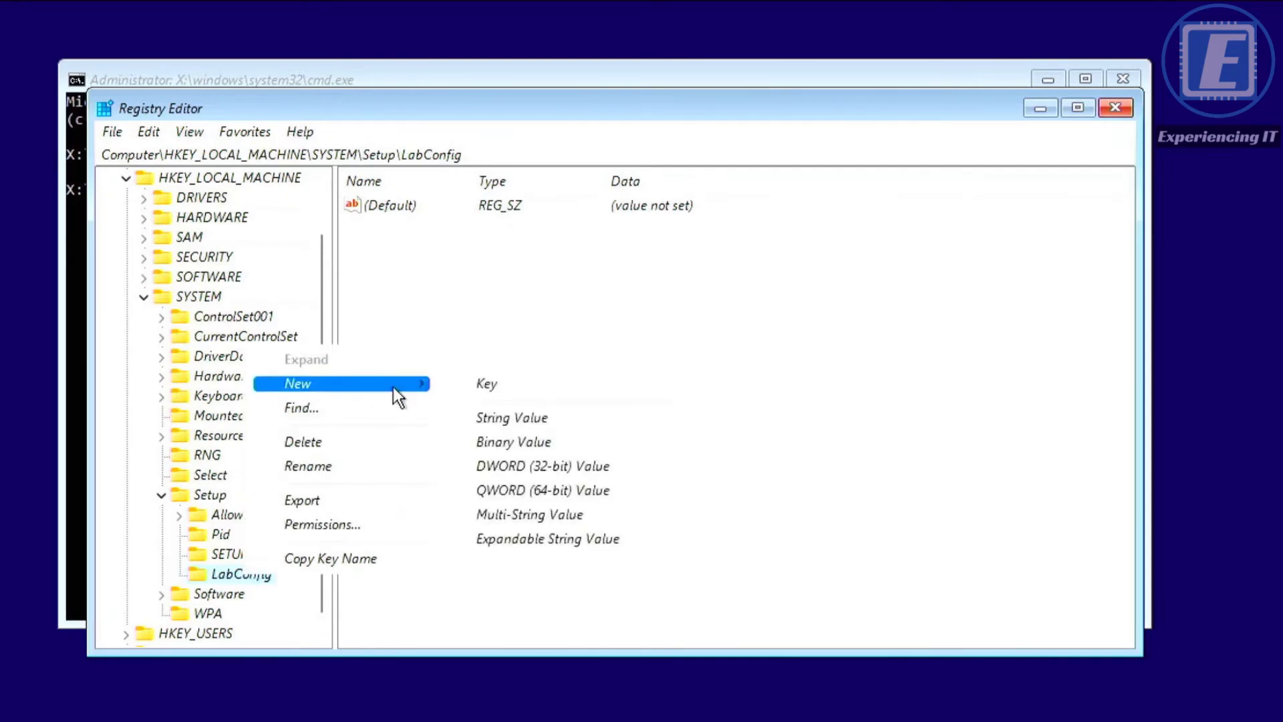
{"action": "left_click", "coordinate": [503, 466]}
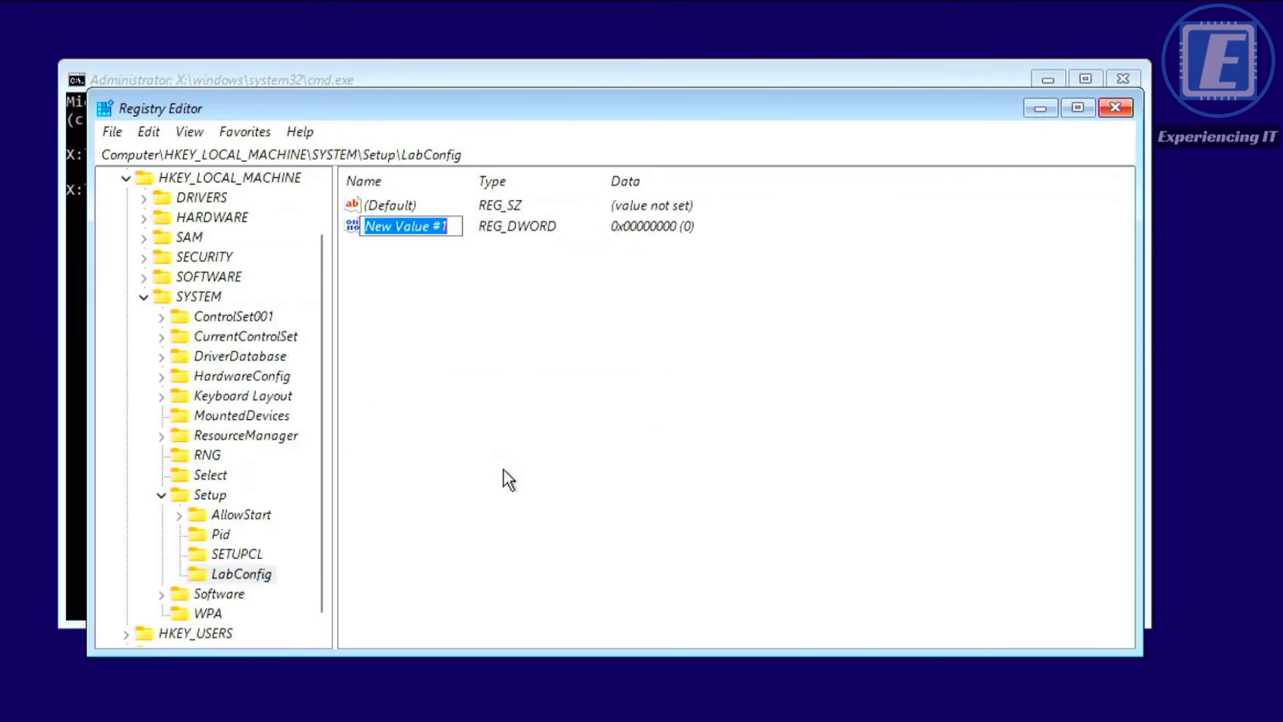
{"action": "type", "text": "By"}
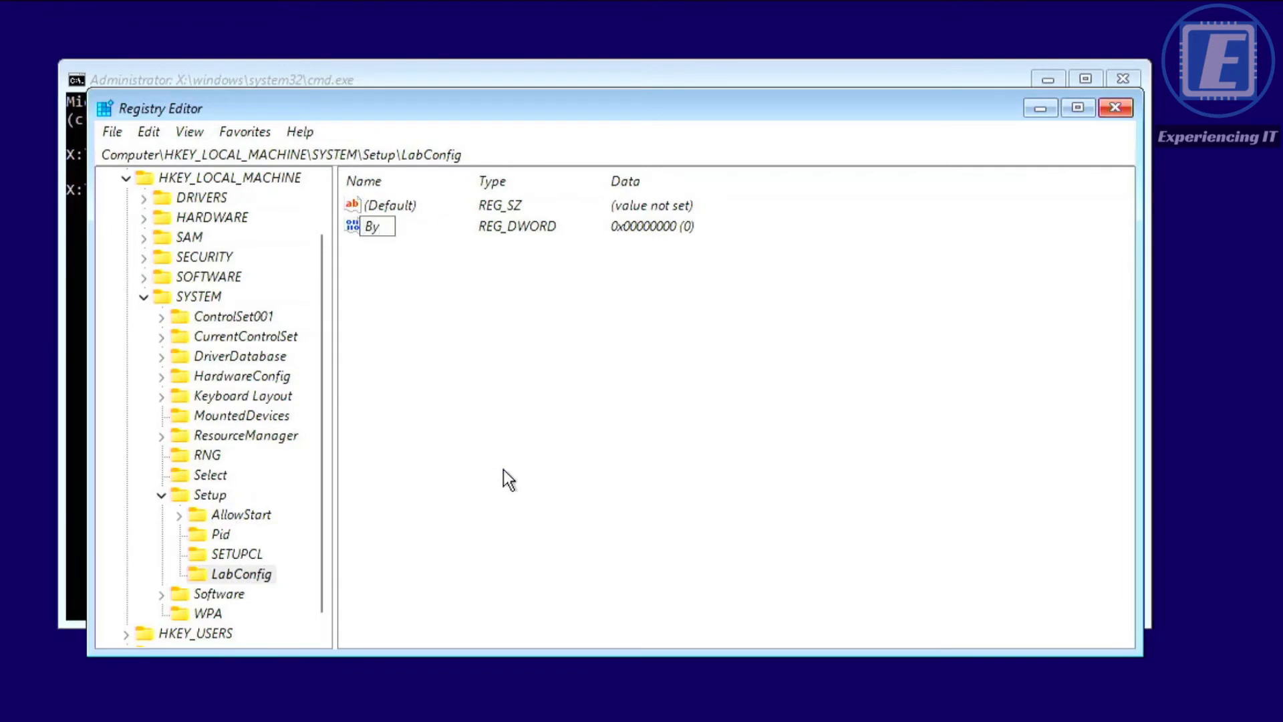
{"action": "type", "text": "passTPMCheck"}
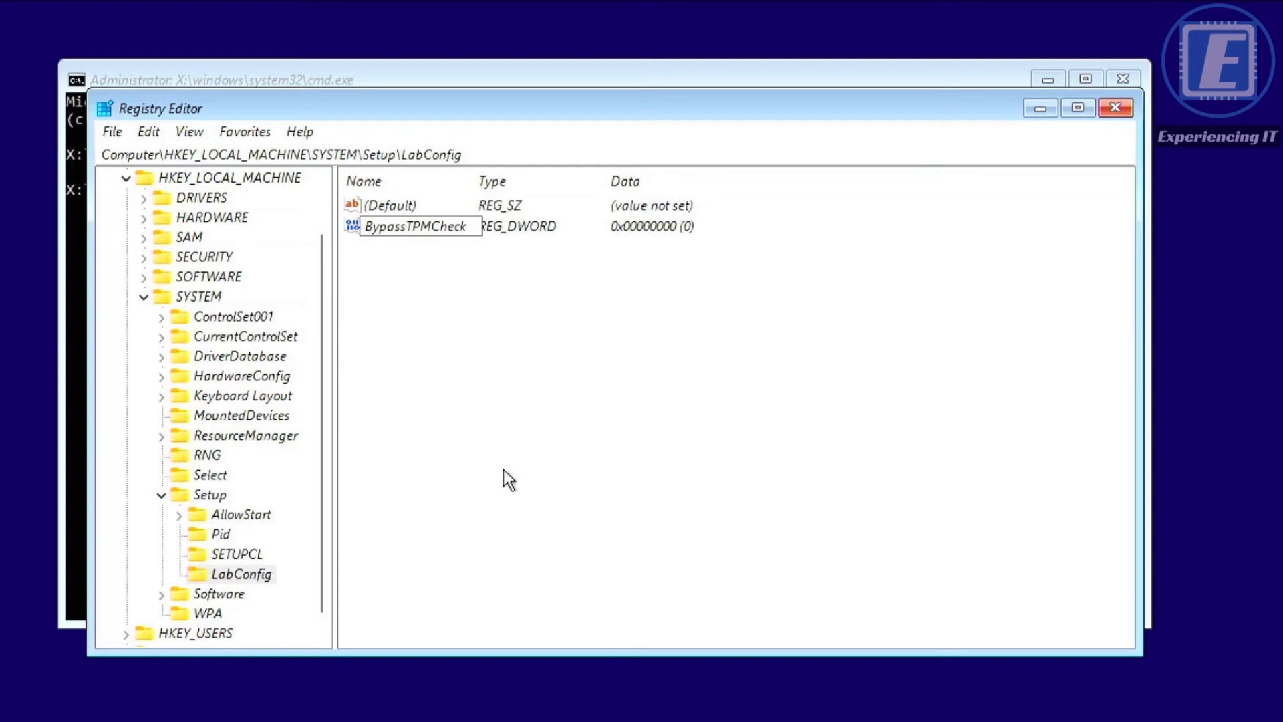
{"action": "key", "text": "Return"}
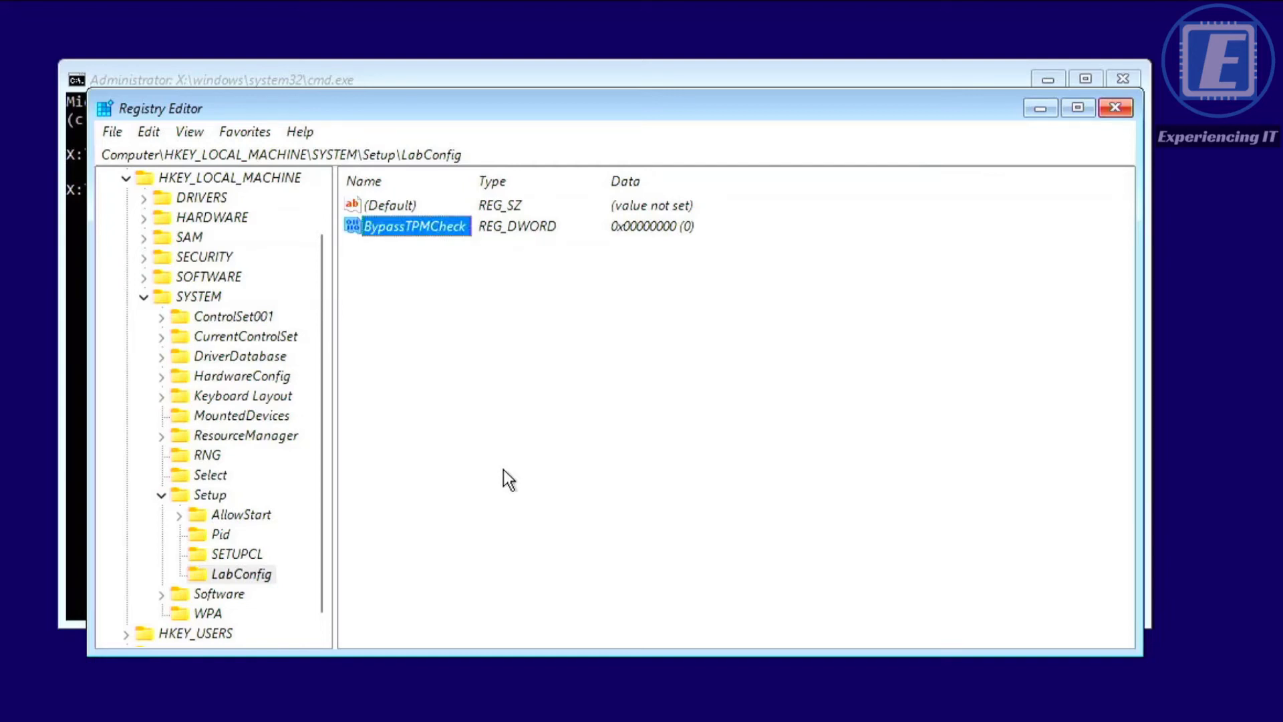
- Add a DWORD (32-bit) value named BypassSecureBootCheck to the LabConfig key
{"action": "right_click", "coordinate": [253, 572]}
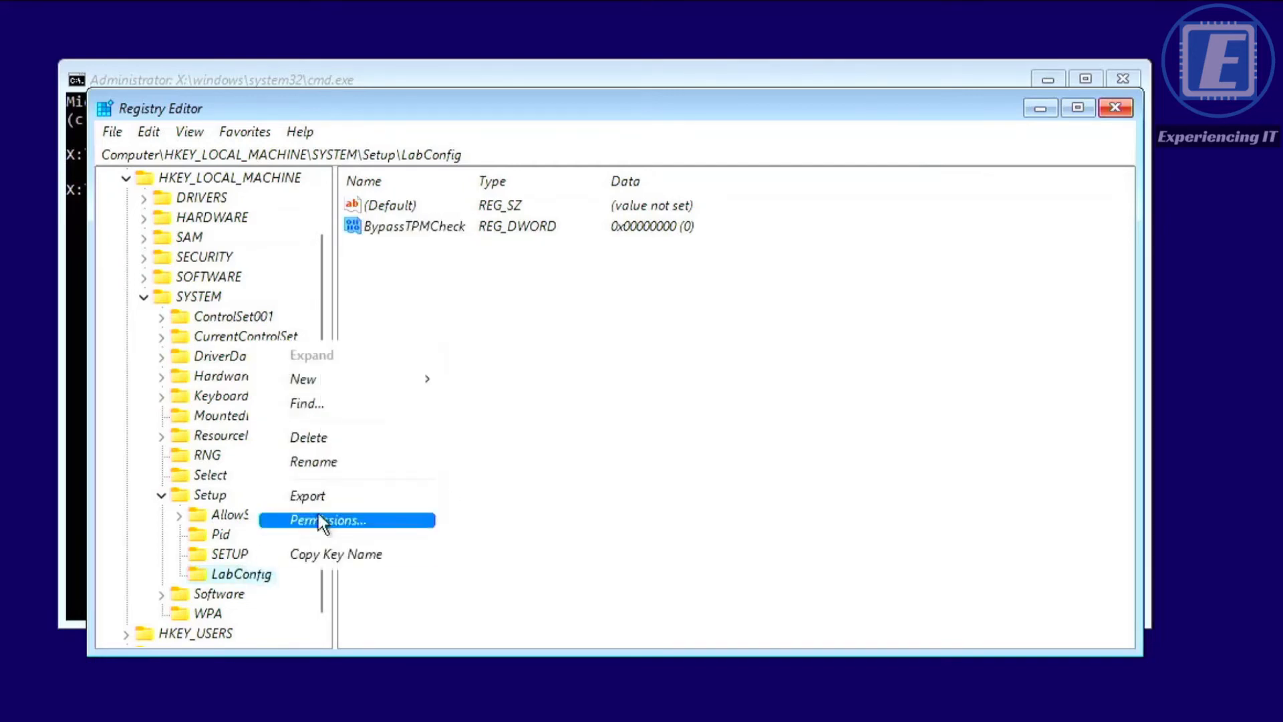
{"action": "mouse_move", "coordinate": [433, 381]}
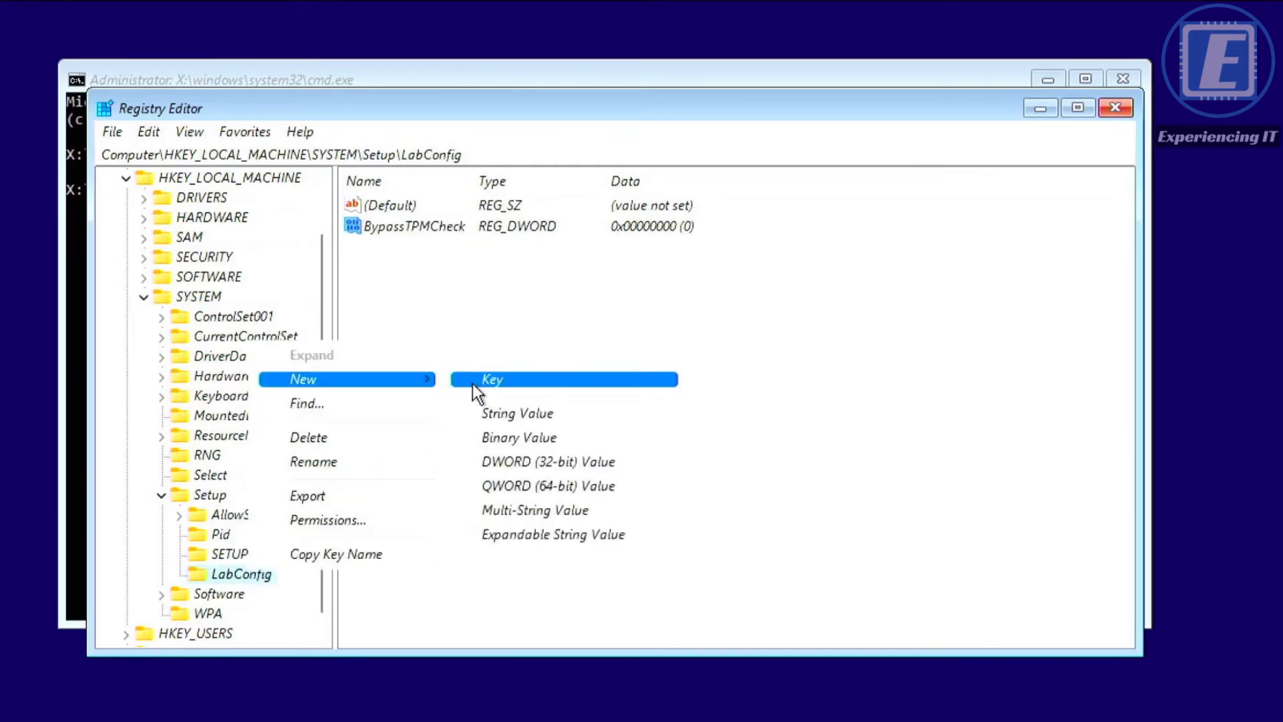
{"action": "left_click", "coordinate": [493, 462]}
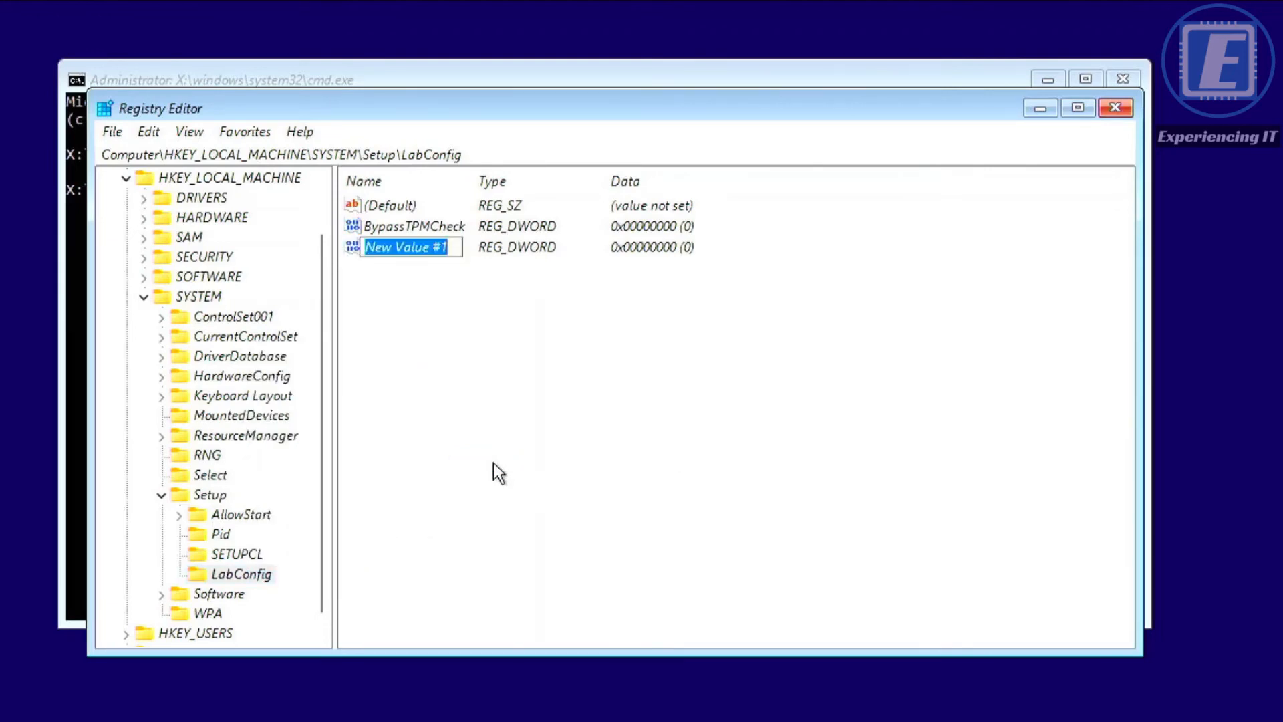
{"action": "type", "text": "By"}
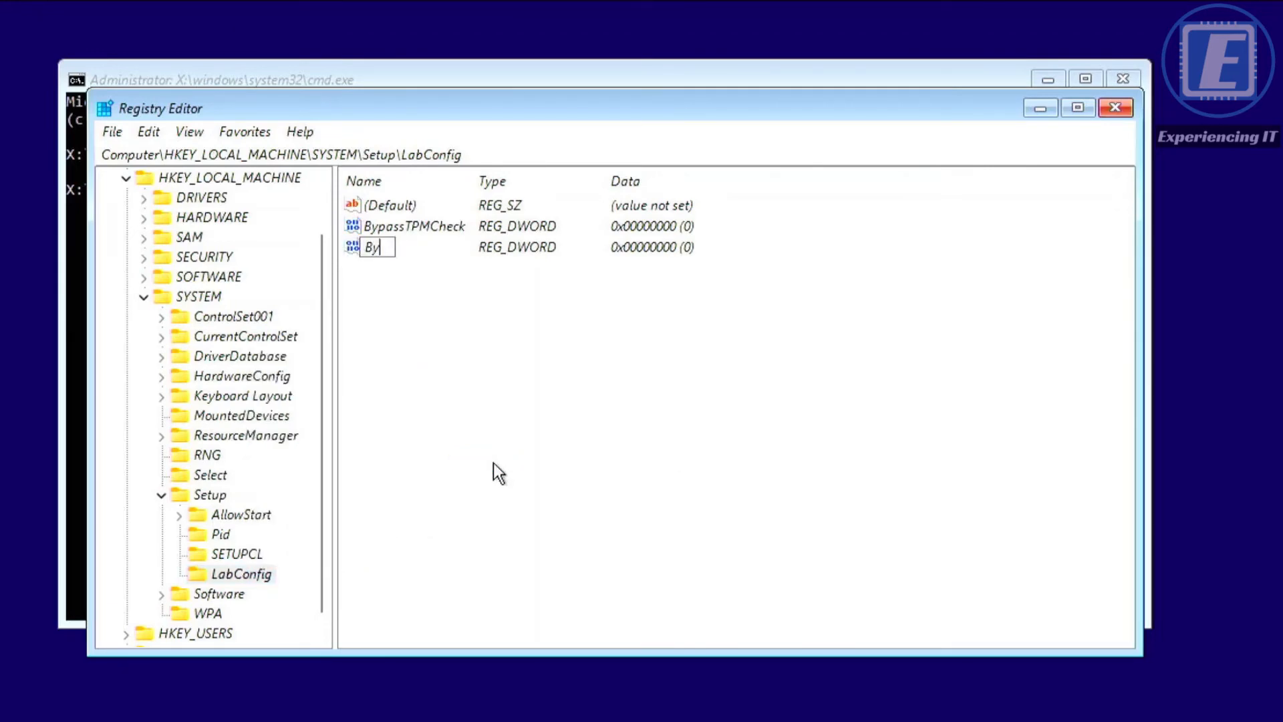
{"action": "type", "text": "passSecur"}
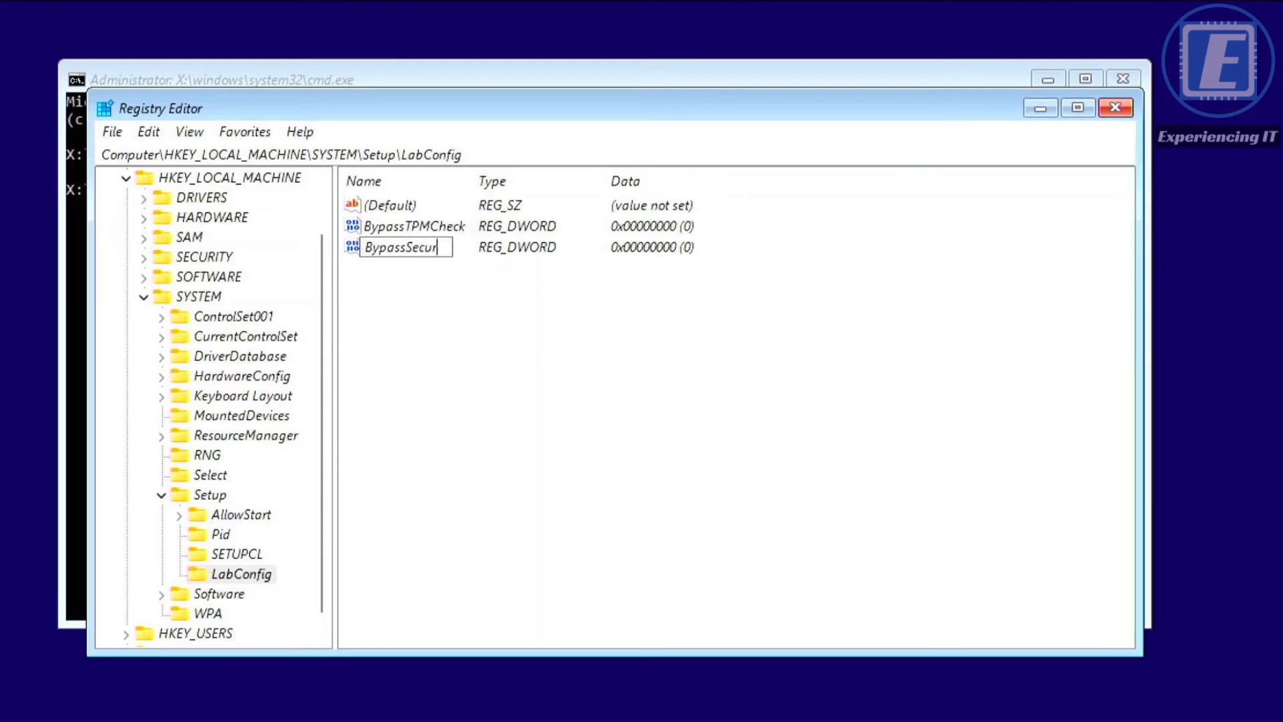
{"action": "type", "text": "eBootCheck"}
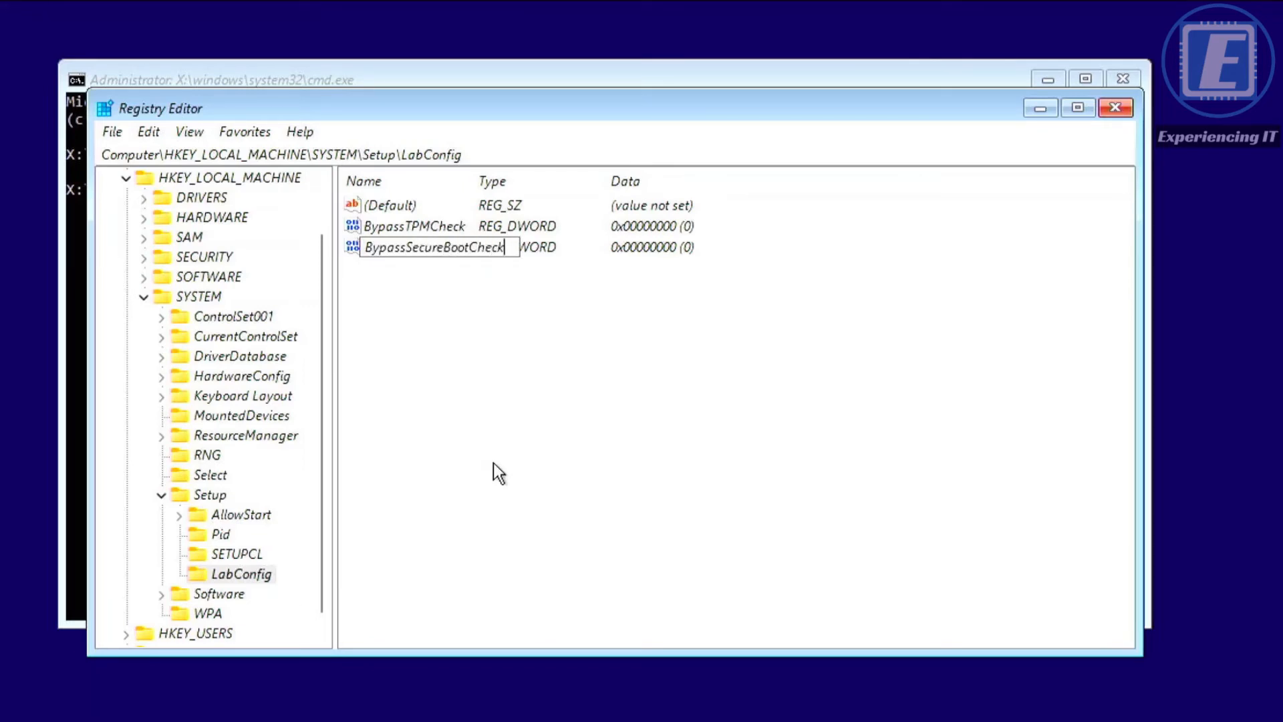
{"action": "key", "text": "Return"}
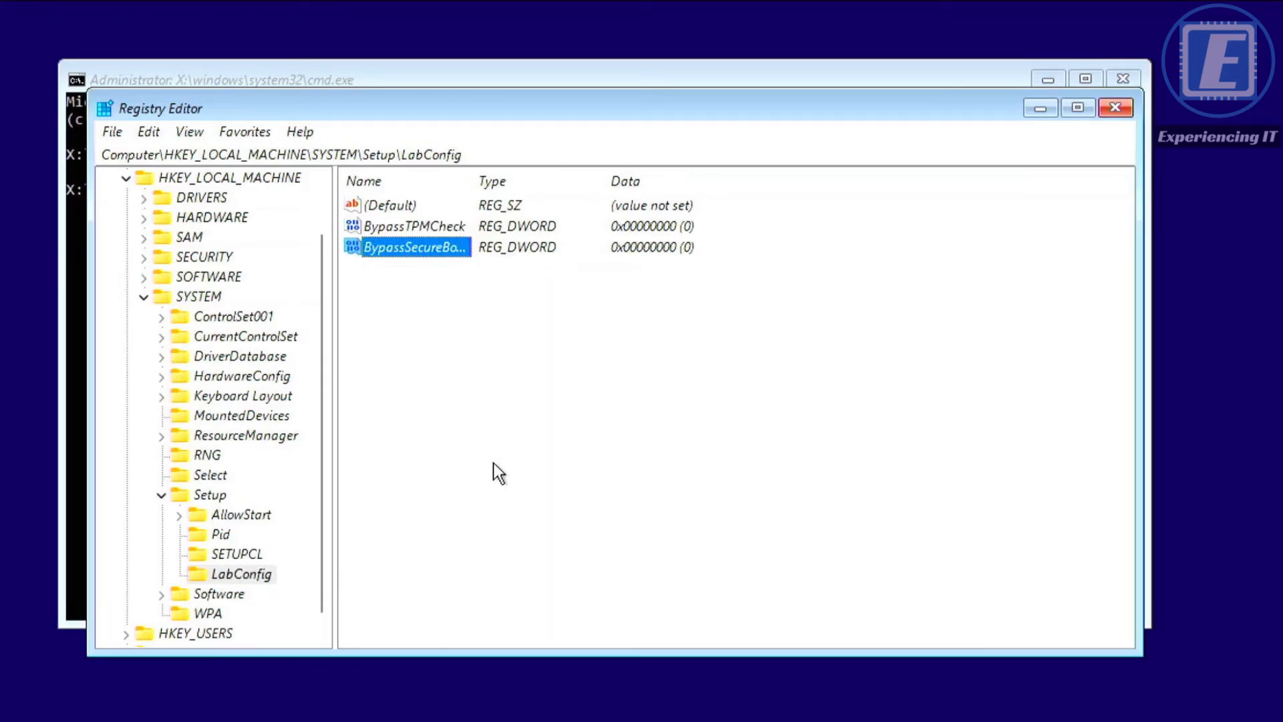
- Set the value data of both BypassTPMCheck and BypassSecureBootCheck in the LabConfig key to 1
{"action": "double_click", "coordinate": [417, 224]}
{"action": "type", "text": "1"}
{"action": "left_click", "coordinate": [386, 375]}
{"action": "double_click", "coordinate": [417, 246]}
{"action": "type", "text": "1"}
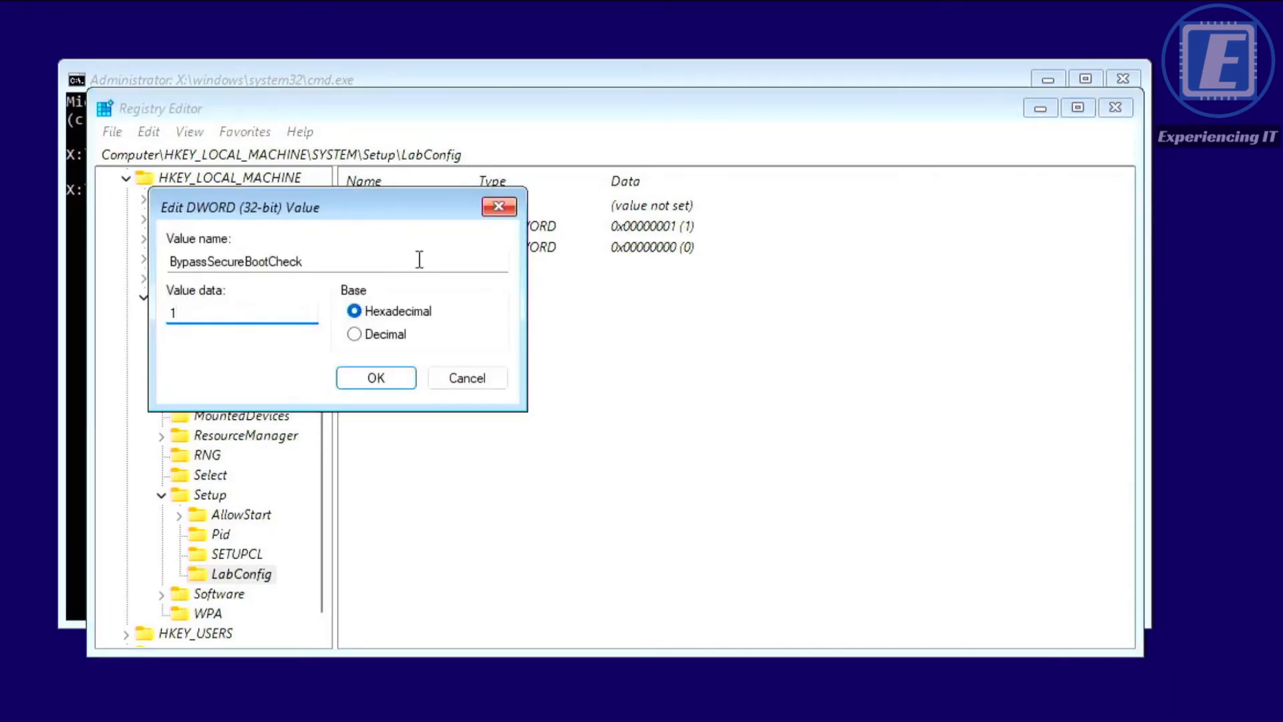
{"action": "left_click", "coordinate": [373, 378]}
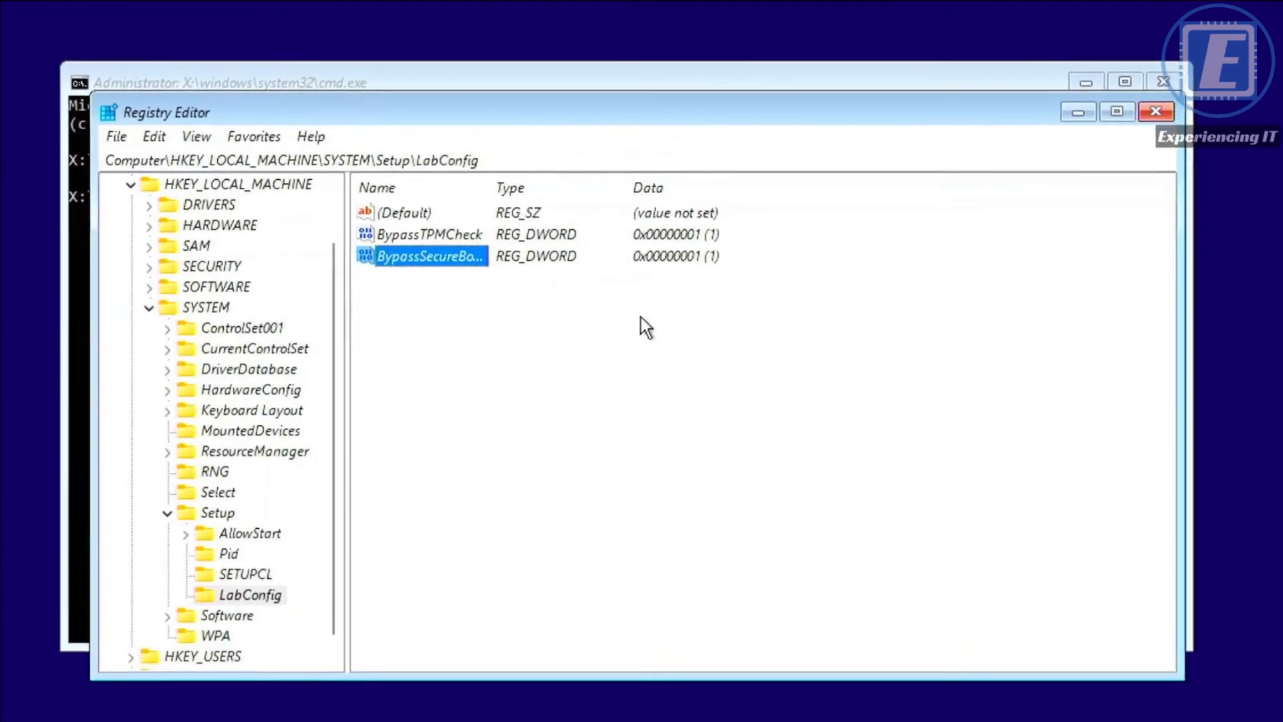
- Close the Registry Editor and the command prompt, and start the Windows installation from Windows Setup
{"action": "left_click", "coordinate": [1023, 103]}
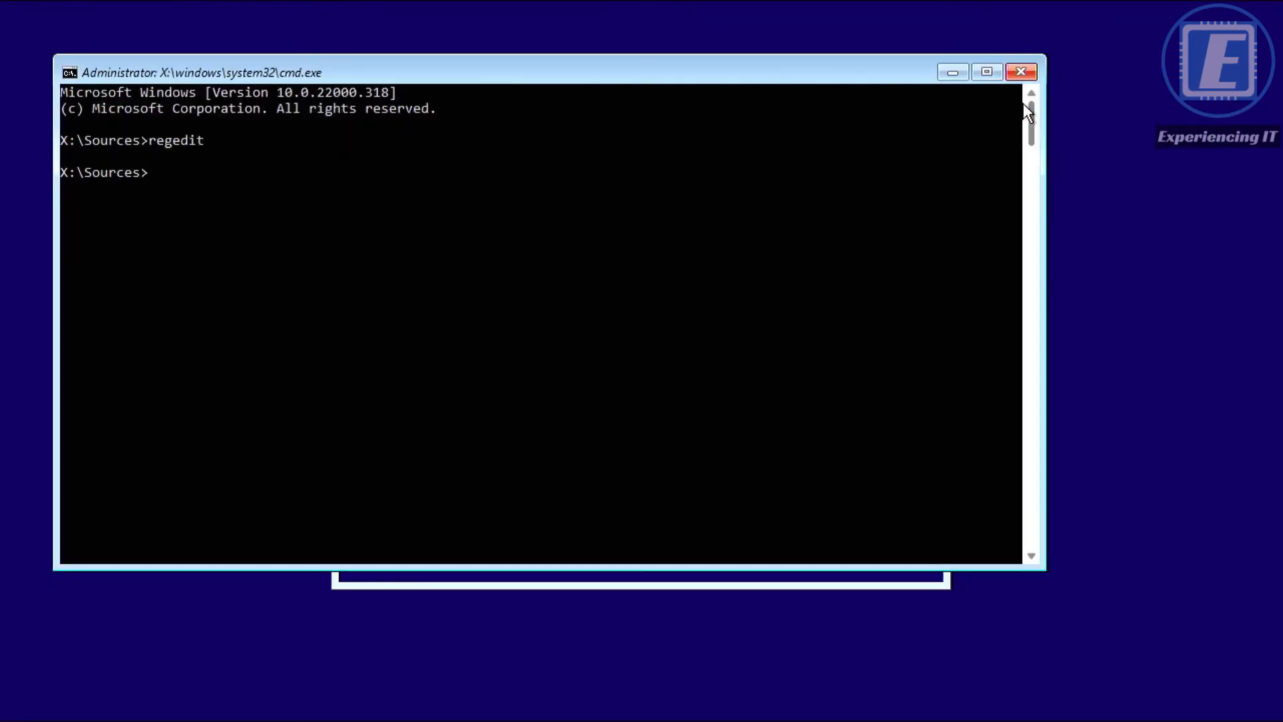
{"action": "left_click", "coordinate": [1021, 72]}
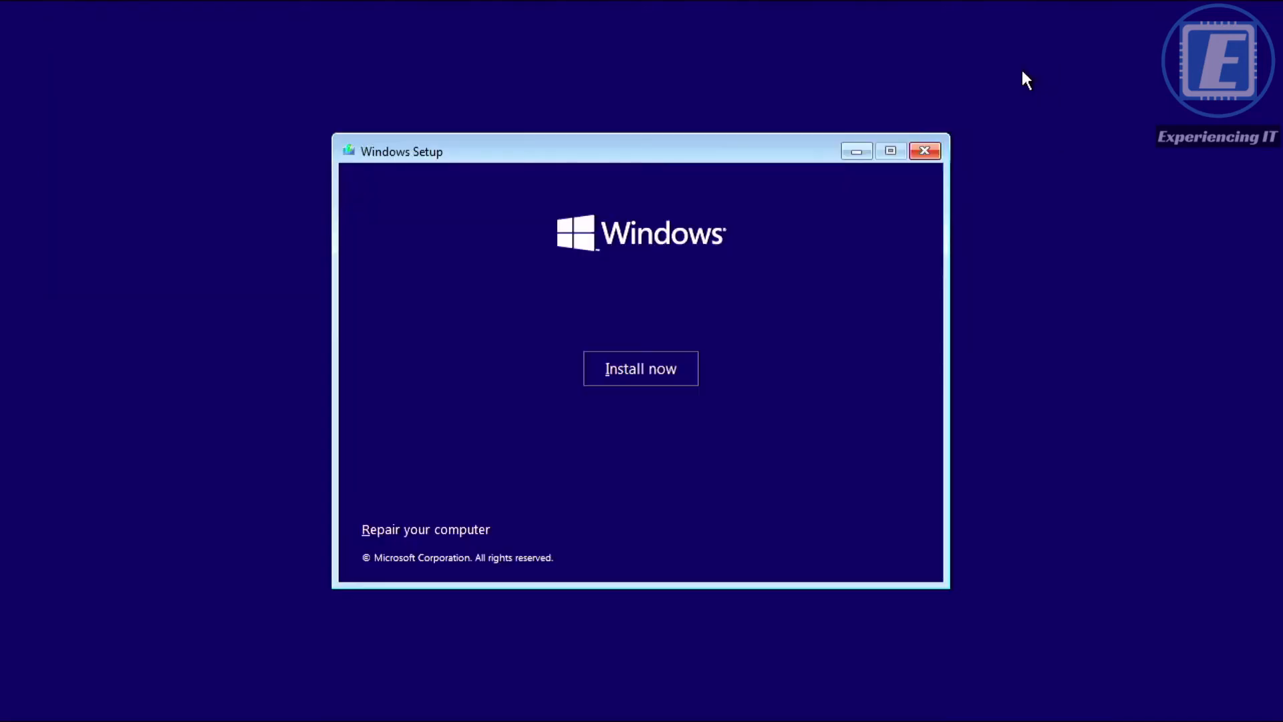
{"action": "left_click", "coordinate": [585, 364]}
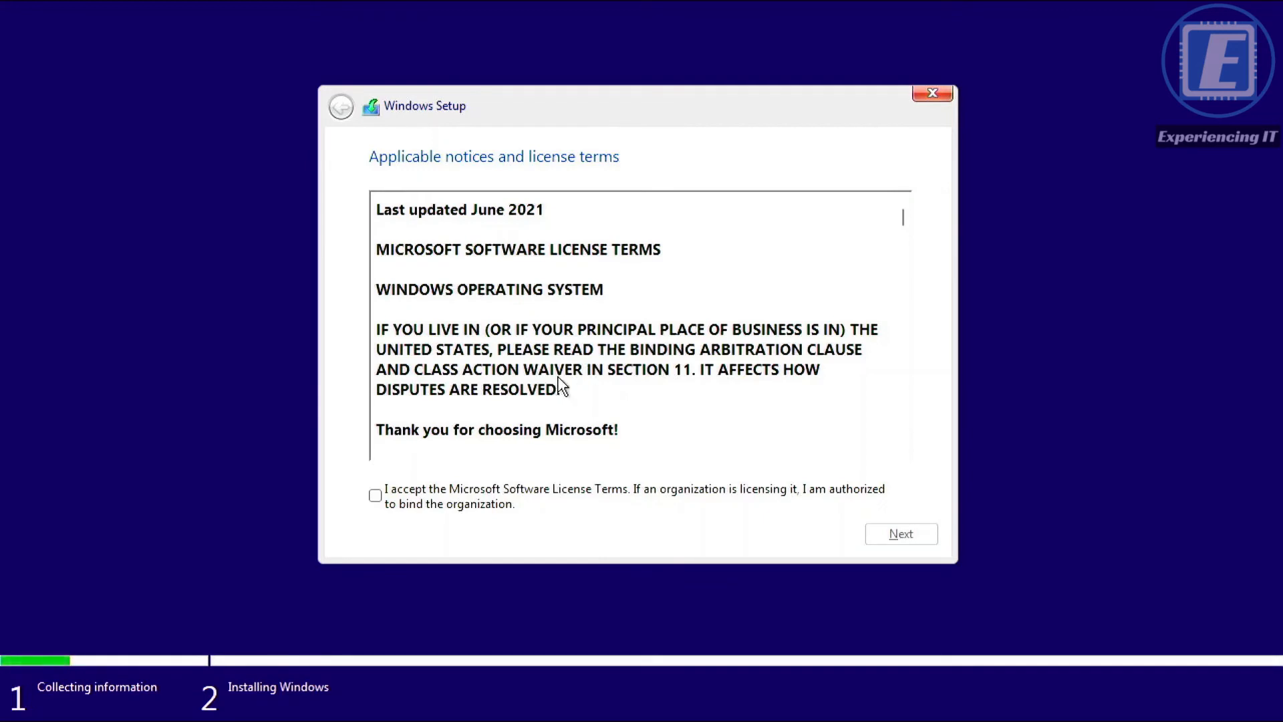
- Accept the Microsoft Software License Terms and choose the Custom: Install Windows only (advanced) installation type
{"action": "left_click", "coordinate": [375, 495]}
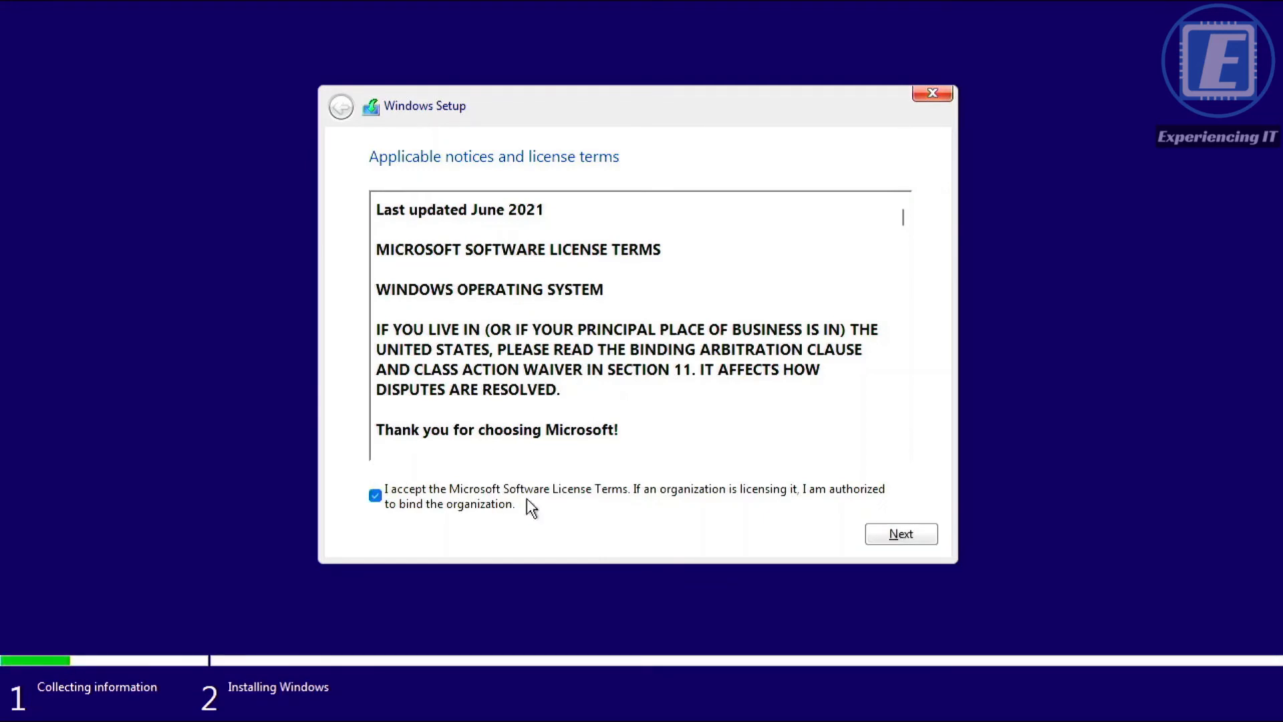
{"action": "left_click", "coordinate": [912, 536]}
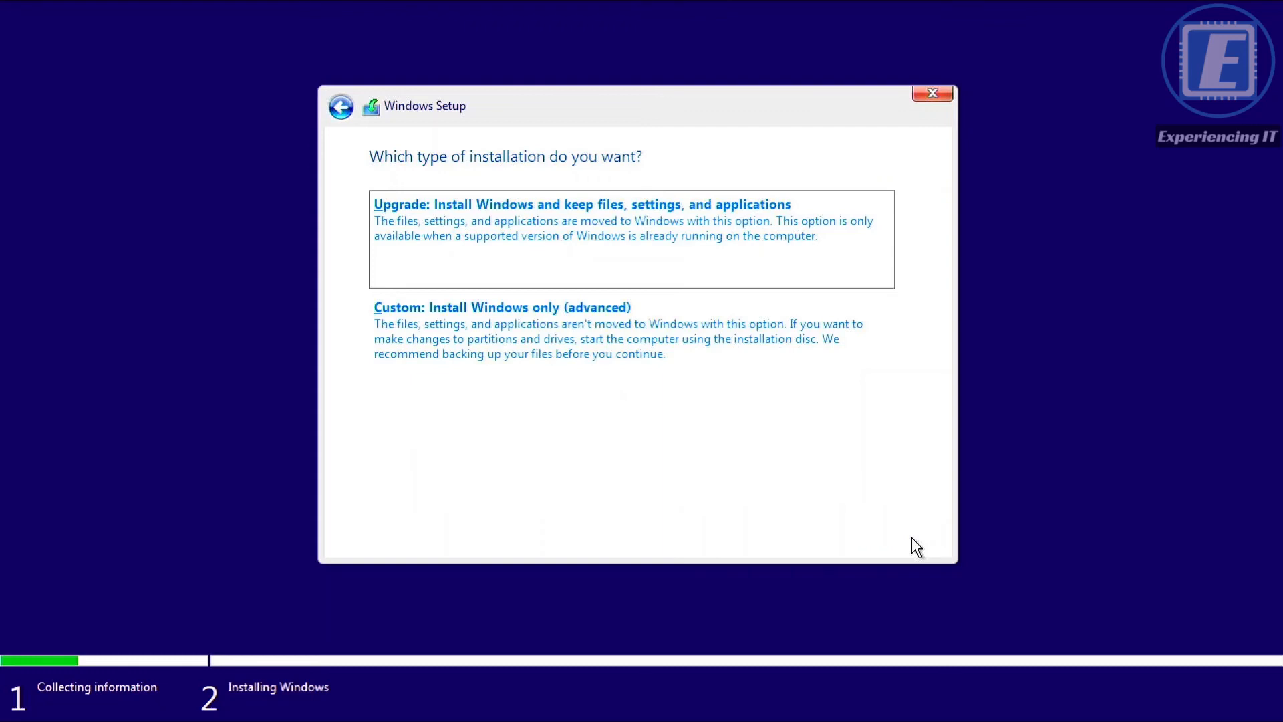
{"action": "left_click", "coordinate": [633, 344]}
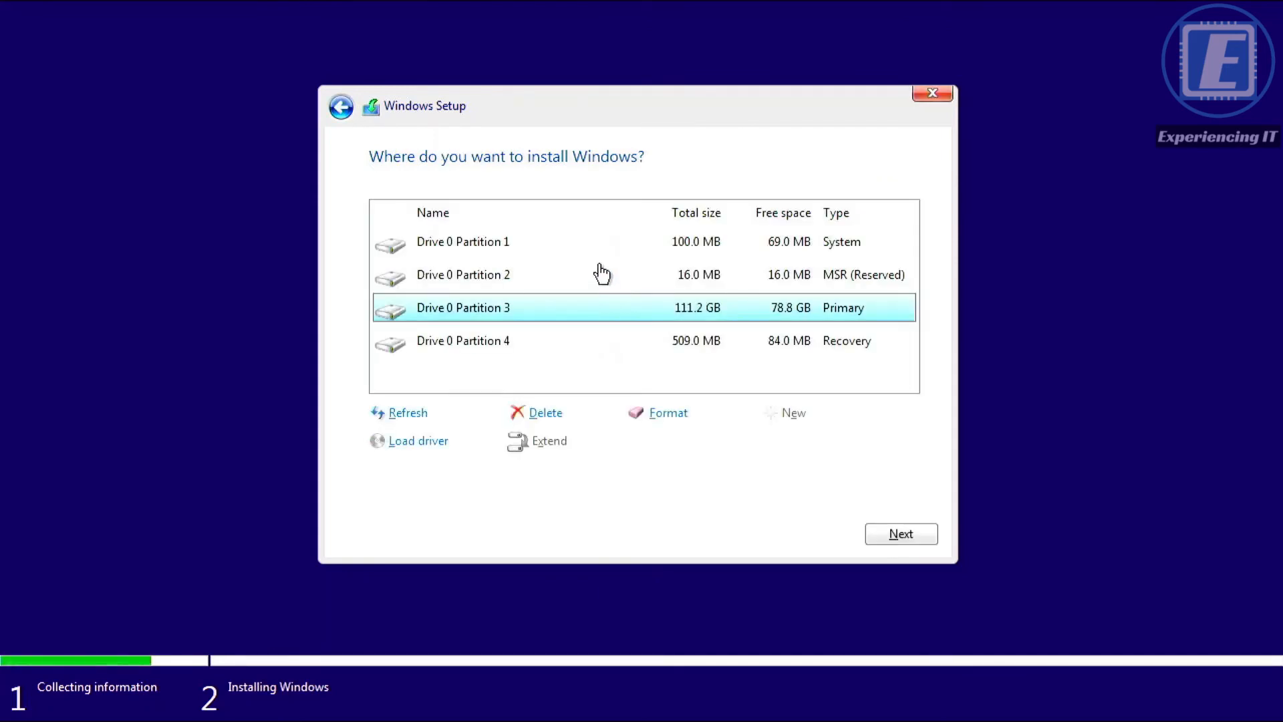
- Delete the System and MSR (Reserved) partitions of Drive 0
{"action": "left_click", "coordinate": [583, 242]}
{"action": "left_click", "coordinate": [545, 412]}
{"action": "left_click", "coordinate": [761, 441]}
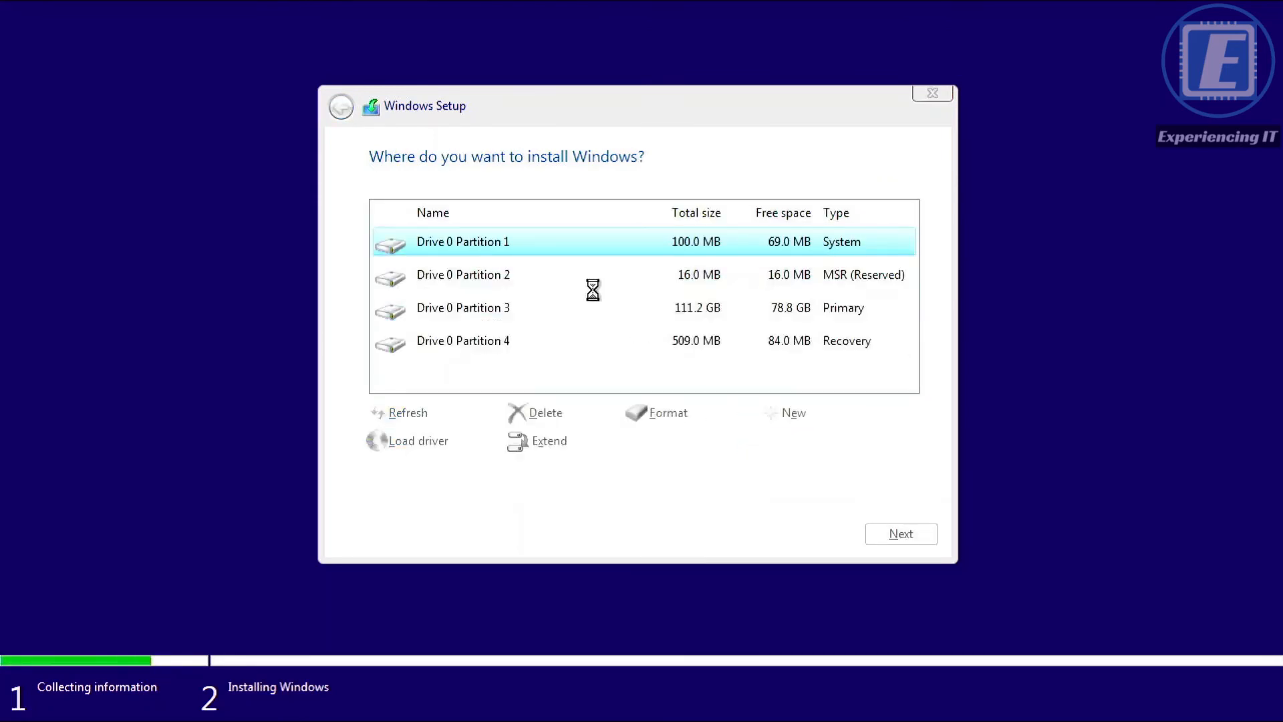
{"action": "left_click", "coordinate": [591, 279]}
{"action": "left_click", "coordinate": [552, 413]}
{"action": "left_click", "coordinate": [766, 442]}
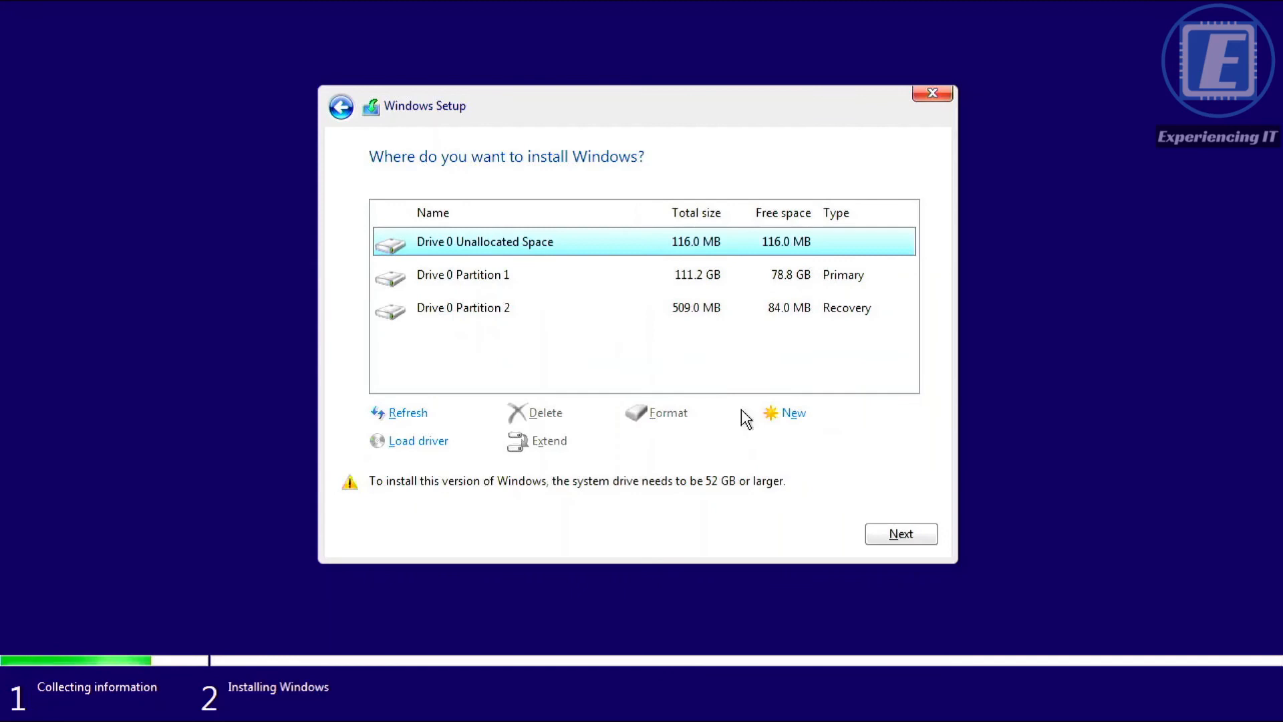
- Delete the remaining Primary and Recovery partitions of Drive 0 and start installing Windows on the unallocated space
{"action": "left_click", "coordinate": [535, 275]}
{"action": "left_click", "coordinate": [541, 414]}
{"action": "left_click", "coordinate": [760, 446]}
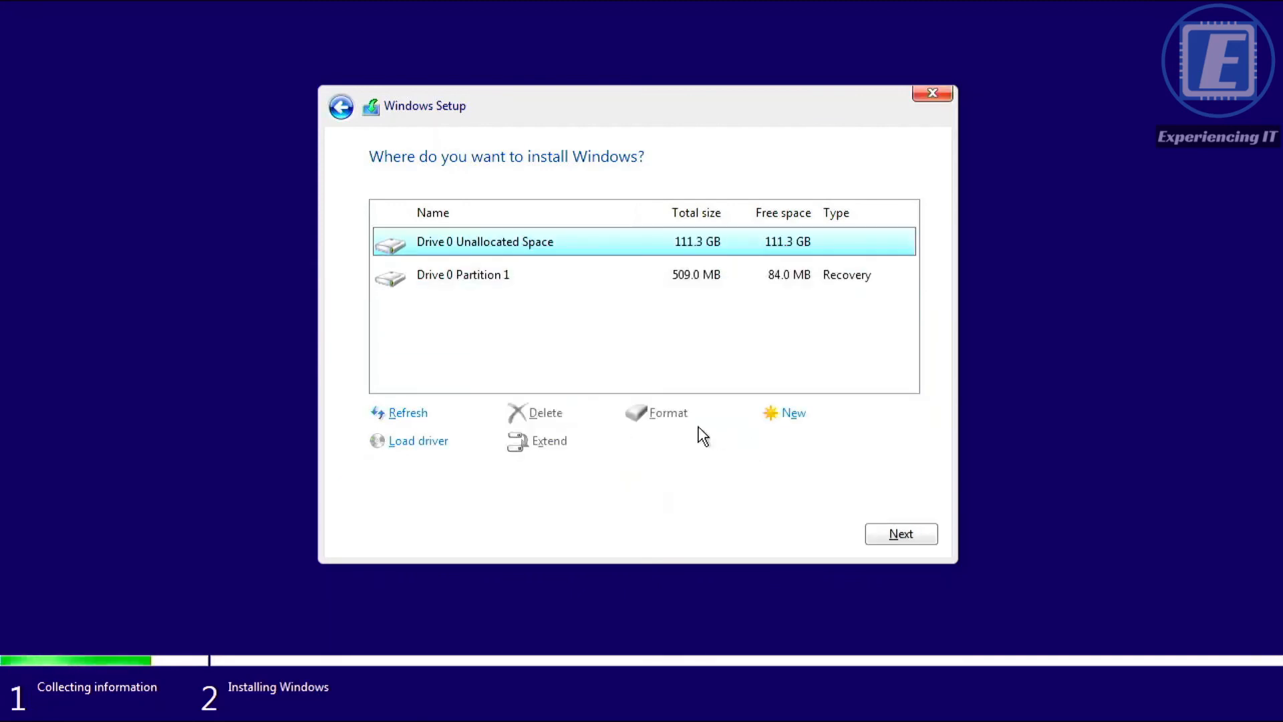
{"action": "left_click", "coordinate": [518, 275]}
{"action": "left_click", "coordinate": [543, 412]}
{"action": "left_click", "coordinate": [766, 441]}
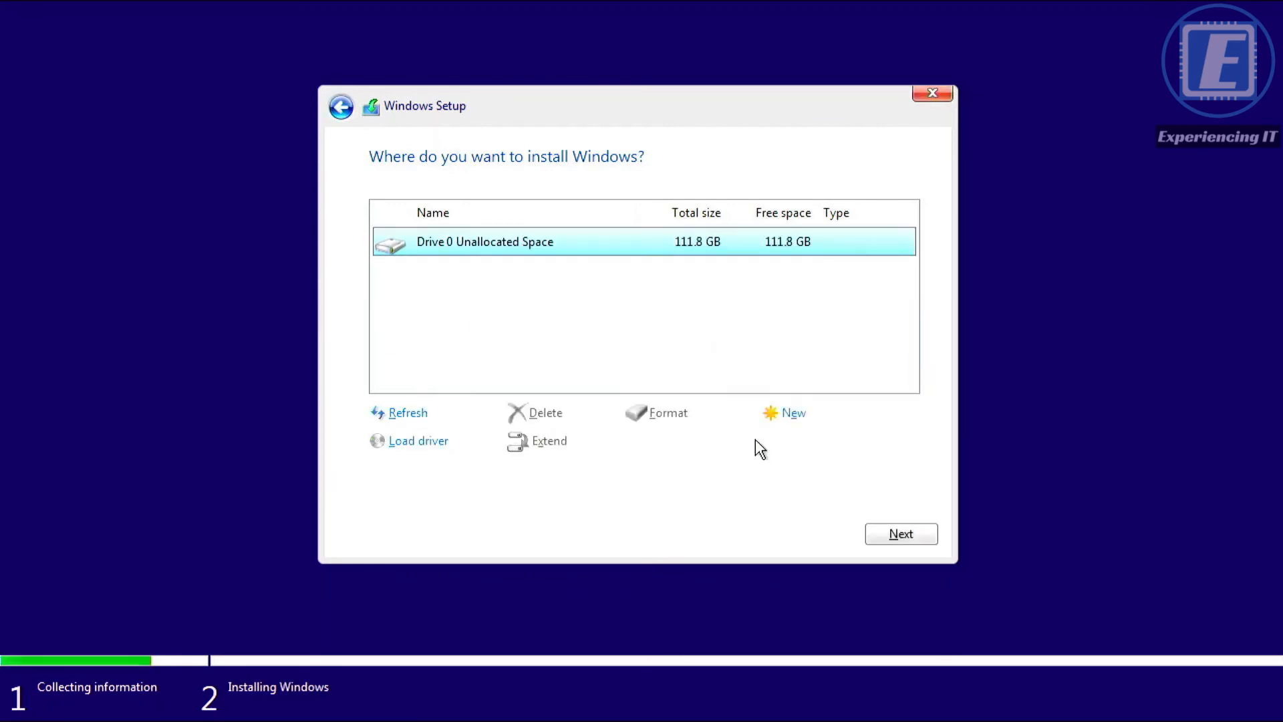
{"action": "left_click", "coordinate": [890, 534]}
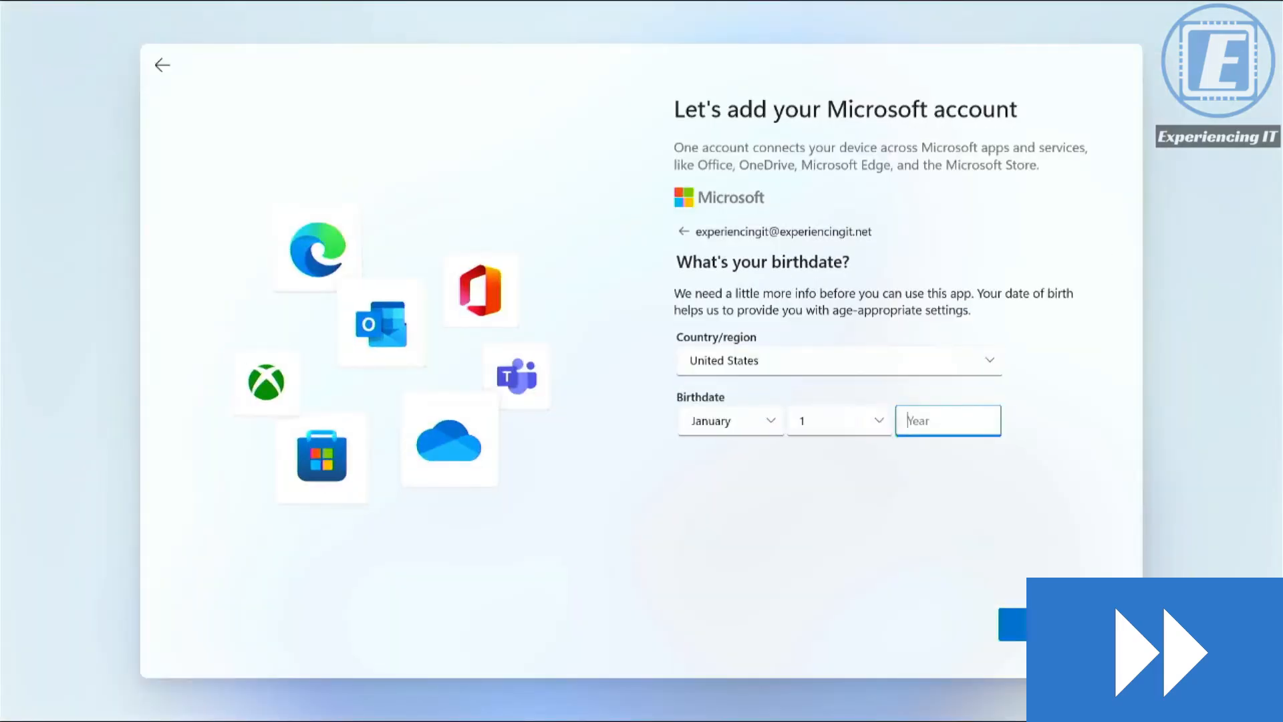
- Enter the birth year for the Microsoft account during the initial Windows setup
{"action": "type", "text": "1980"}
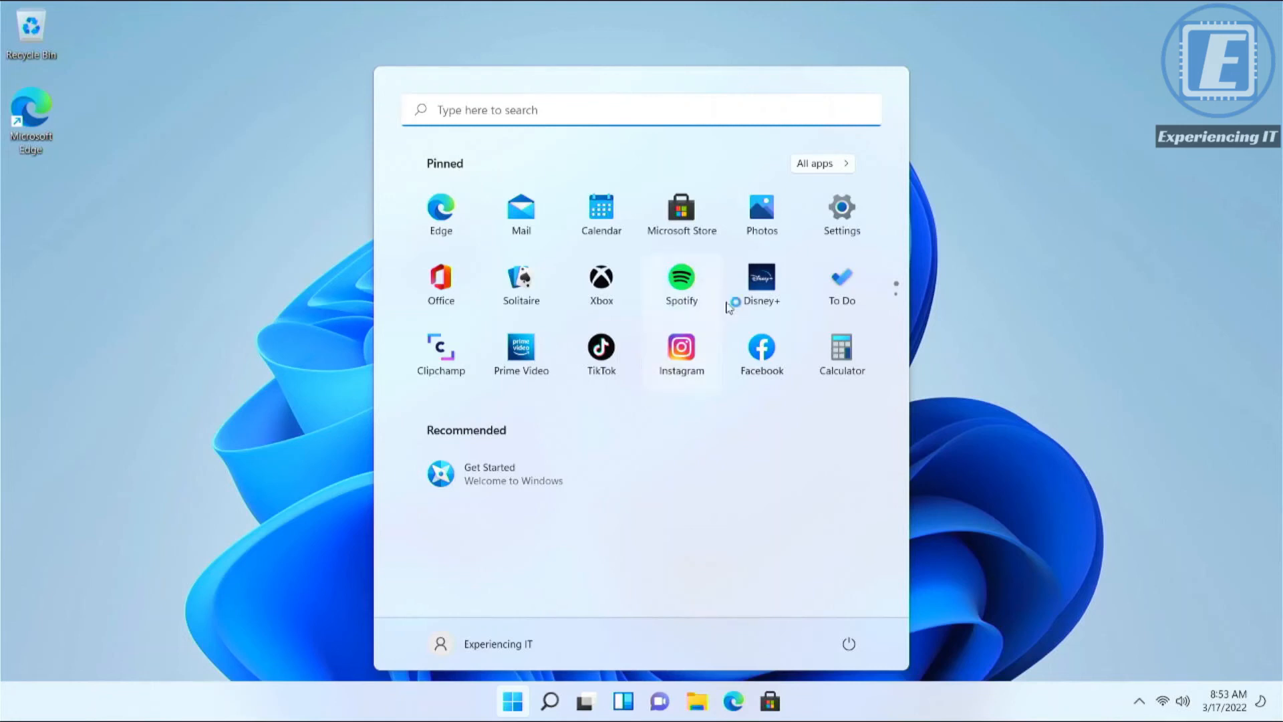
- Open the Activation page in the System settings and expand the activation state details
{"action": "left_click", "coordinate": [828, 231]}
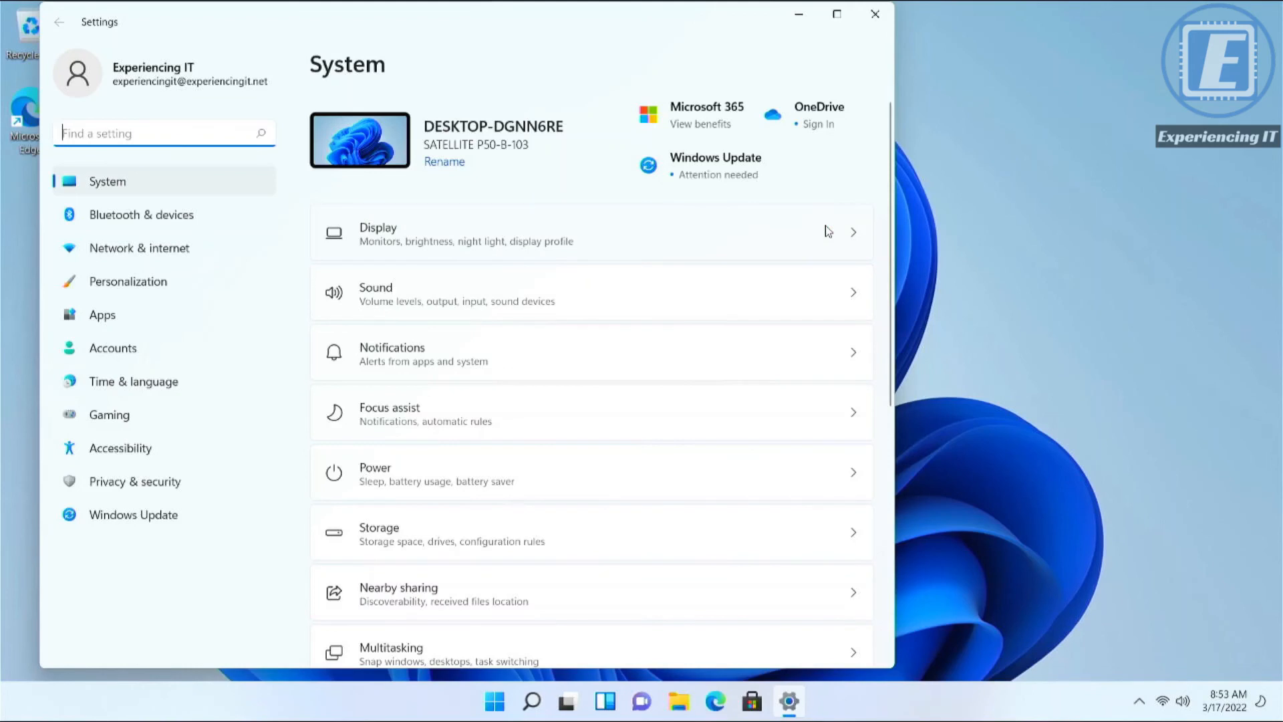
{"action": "scroll", "coordinate": [659, 330], "scroll_direction": "down", "scroll_amount": 5}
{"action": "left_click", "coordinate": [657, 360]}
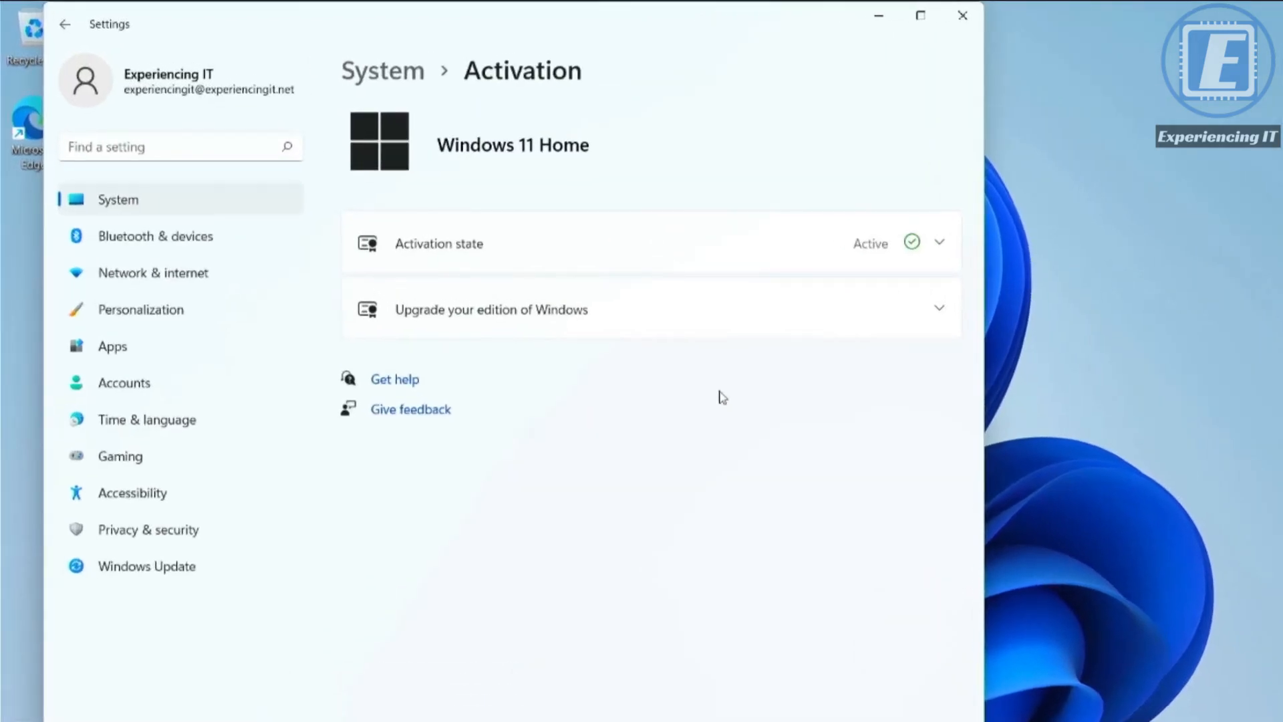
{"action": "left_click", "coordinate": [941, 257]}
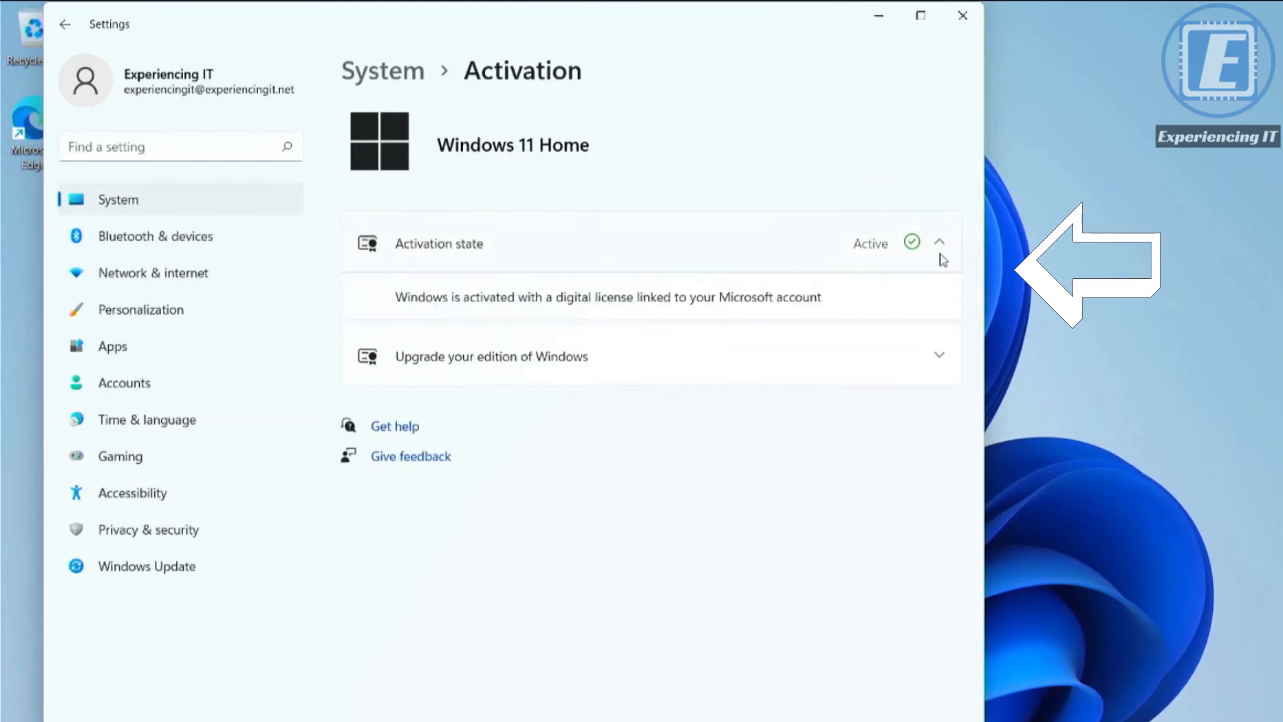